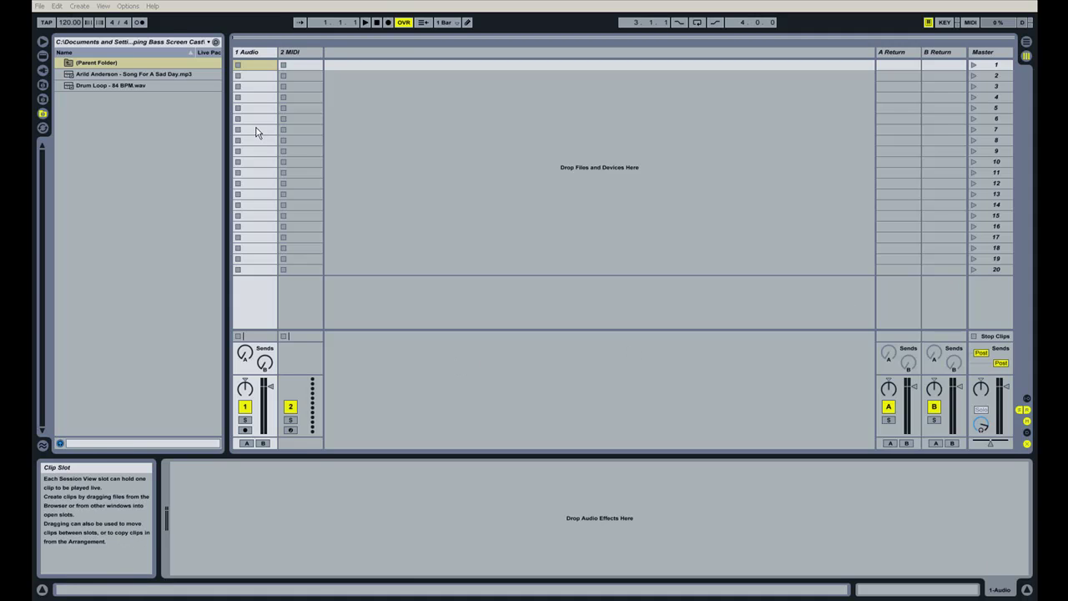
# Load "Arild Anderson - Song For A Sad Day.mp3" into the first clip slot of the 1 Audio track and show its waveform.
pyautogui.click(155, 72)
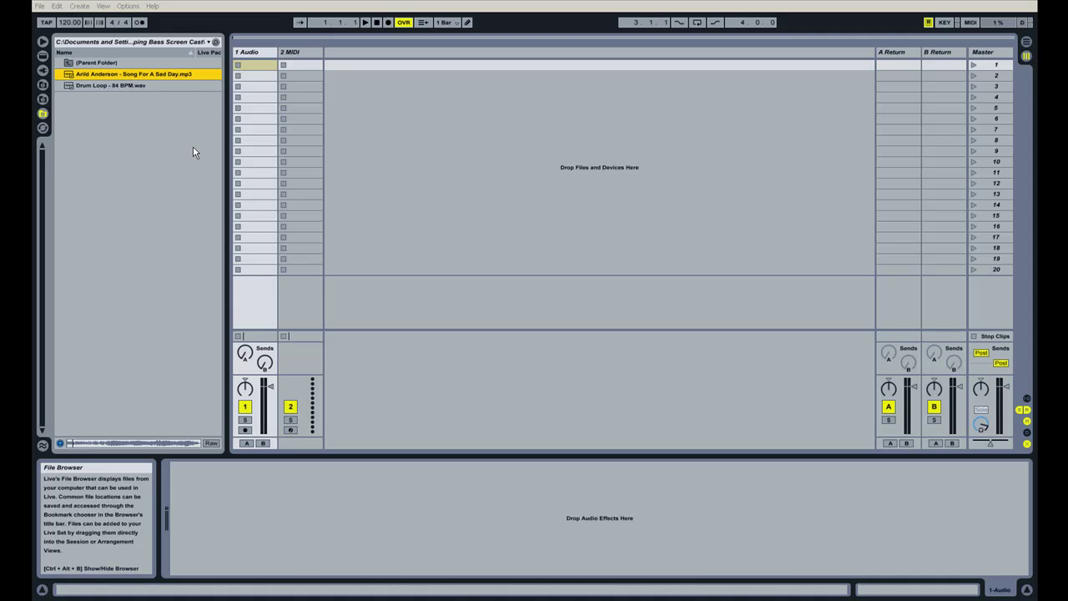
pyautogui.click(96, 65)
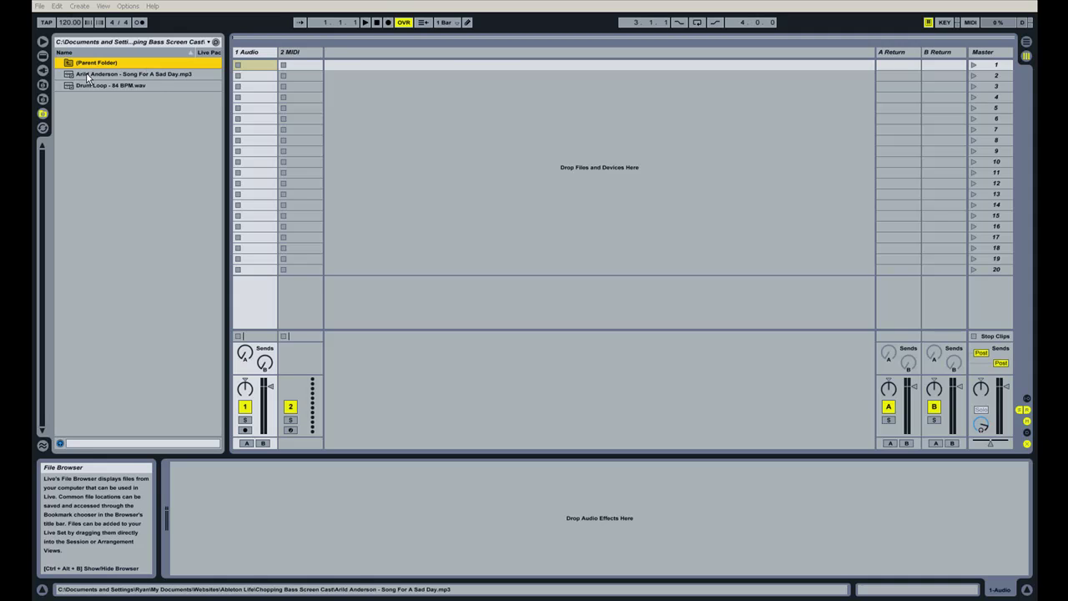
pyautogui.moveTo(87, 75); pyautogui.dragTo(253, 67)
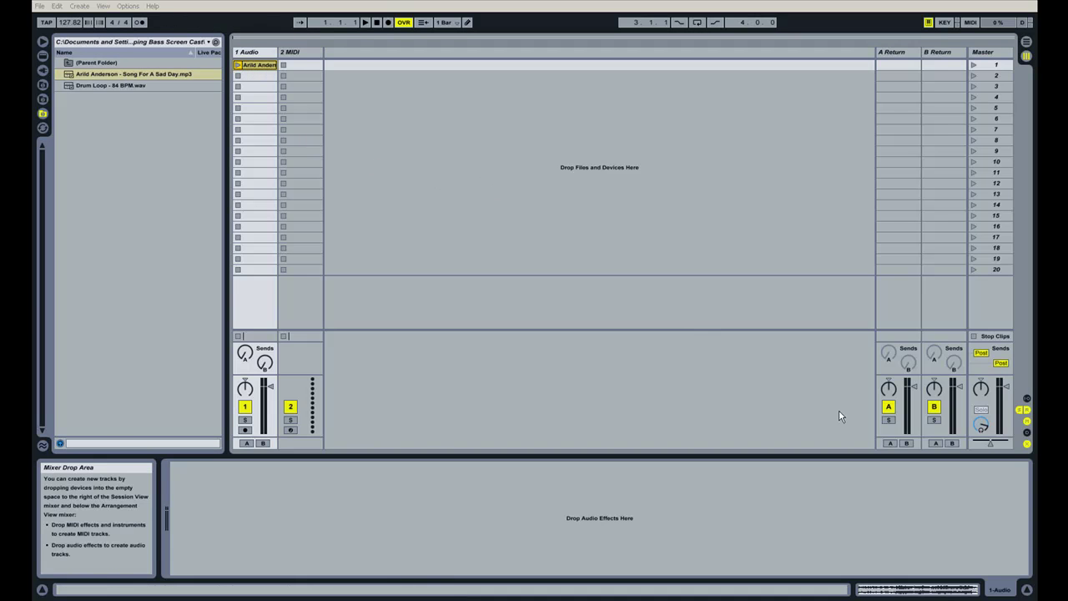
pyautogui.click(912, 592)
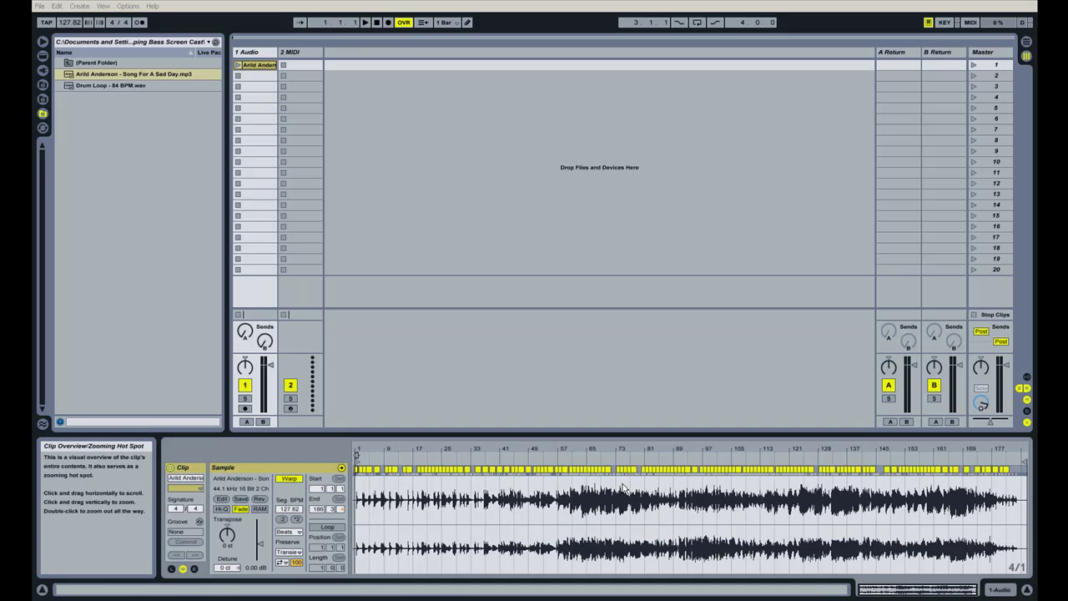
# Turn off warping for the bass clip and enlarge the sample display.
pyautogui.moveTo(361, 446); pyautogui.dragTo(369, 462)
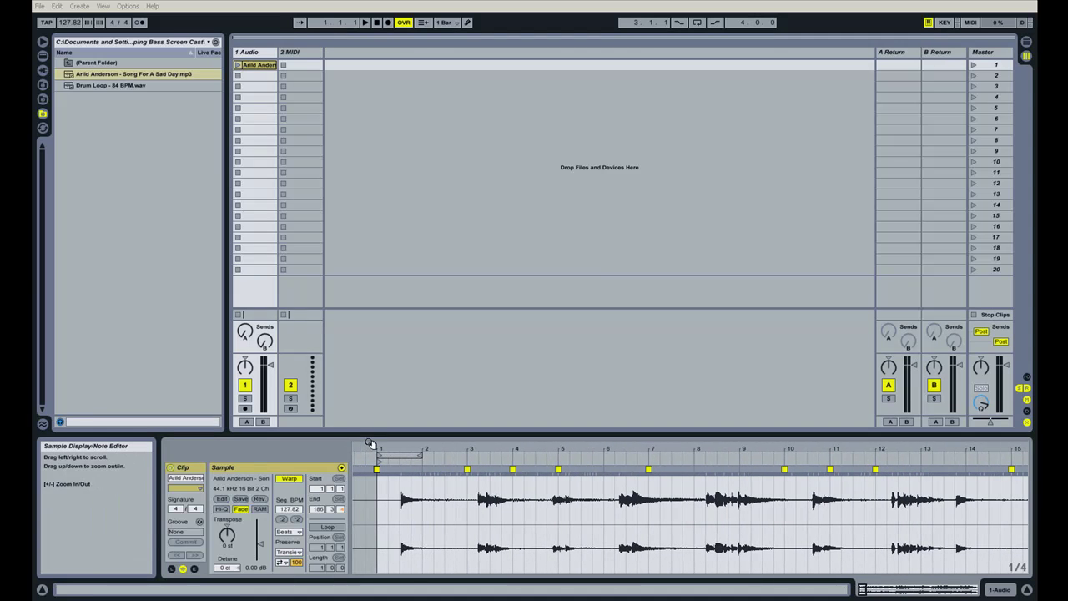
pyautogui.click(290, 480)
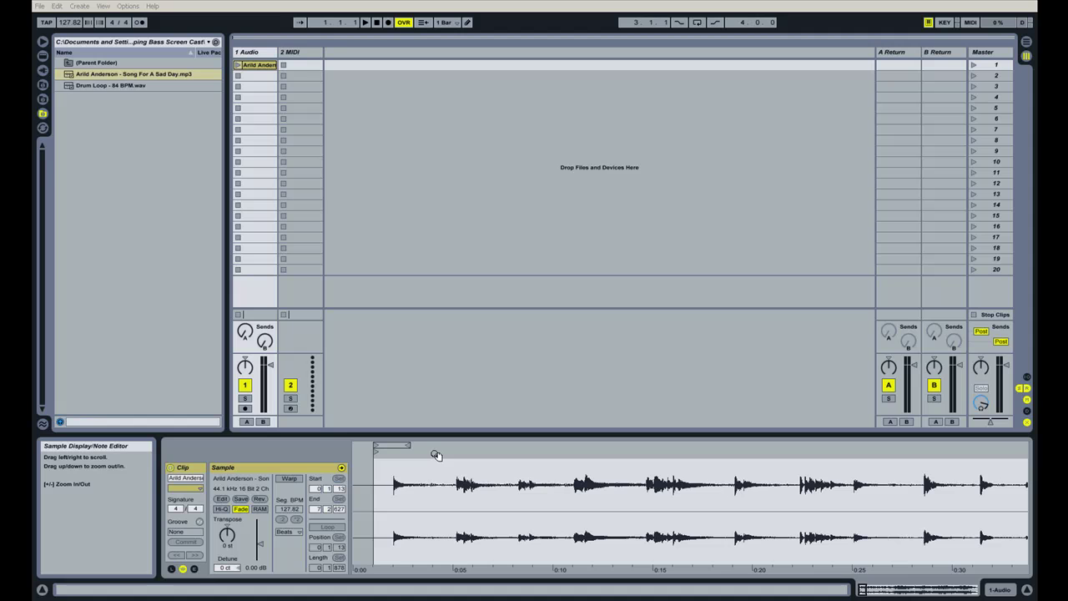
pyautogui.moveTo(436, 454); pyautogui.dragTo(434, 301)
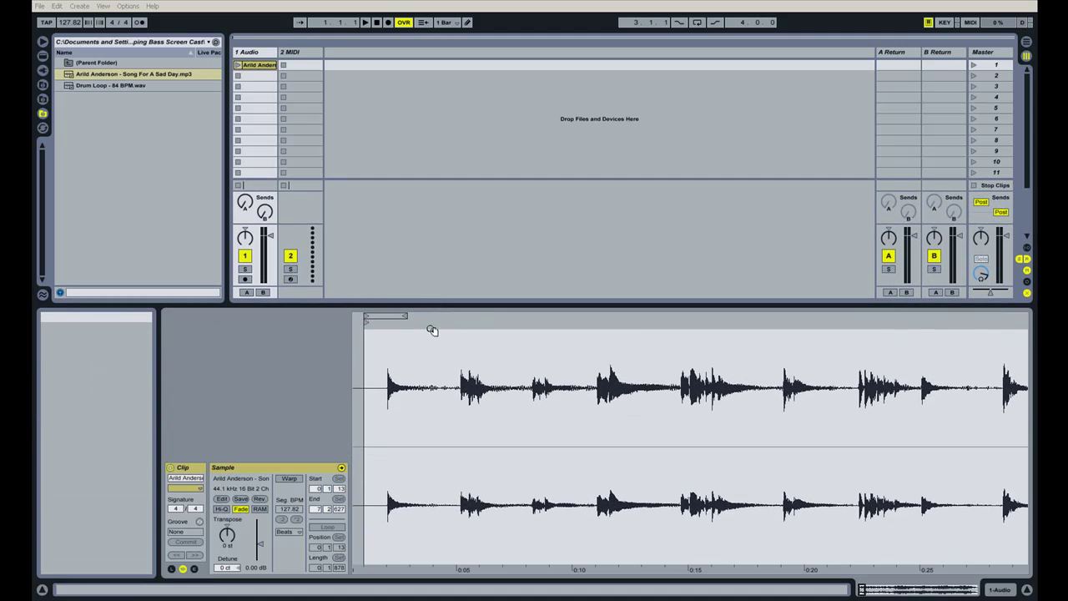
# Move the clip's start marker to the attack of the first bass note, just after 0:02.
pyautogui.moveTo(372, 328); pyautogui.dragTo(473, 373)
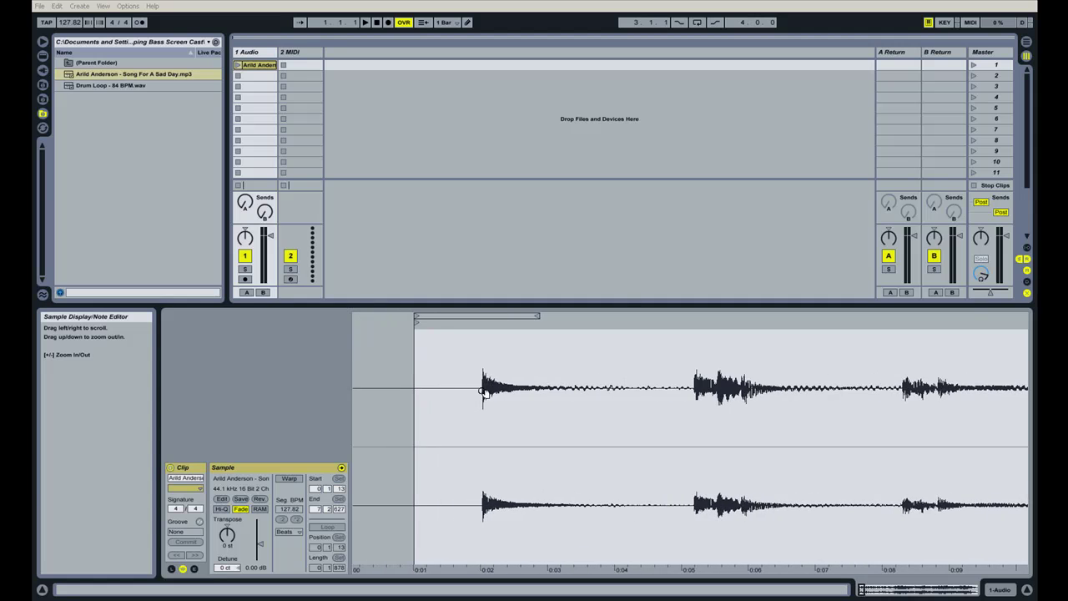
pyautogui.moveTo(456, 328)
pyautogui.mouseDown()
pyautogui.moveTo(456, 371)
pyautogui.moveTo(468, 327)
pyautogui.moveTo(484, 327)
pyautogui.mouseUp()
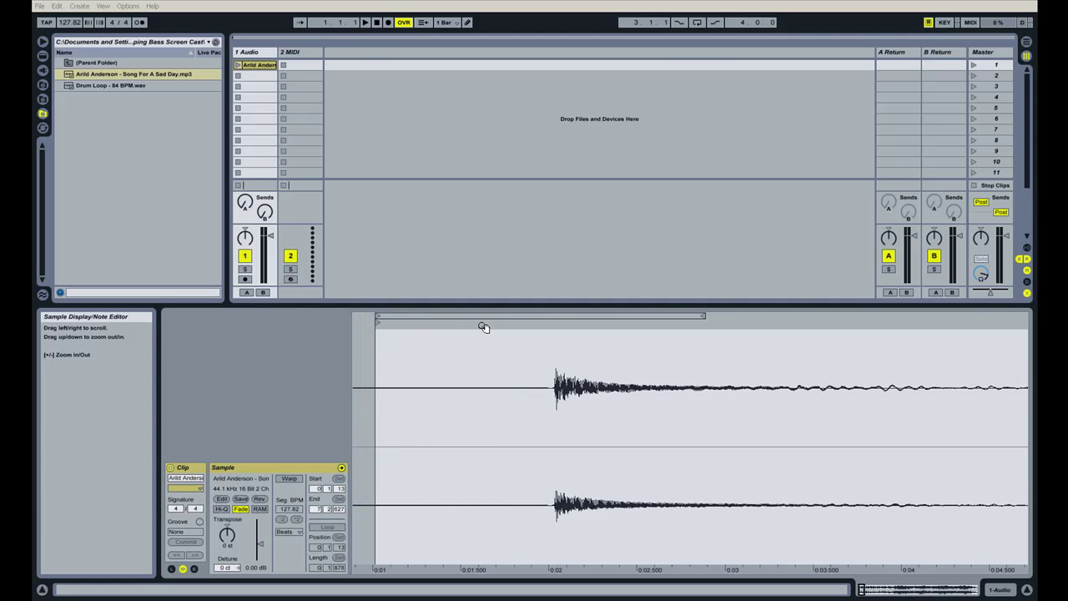
pyautogui.moveTo(377, 320); pyautogui.dragTo(557, 328)
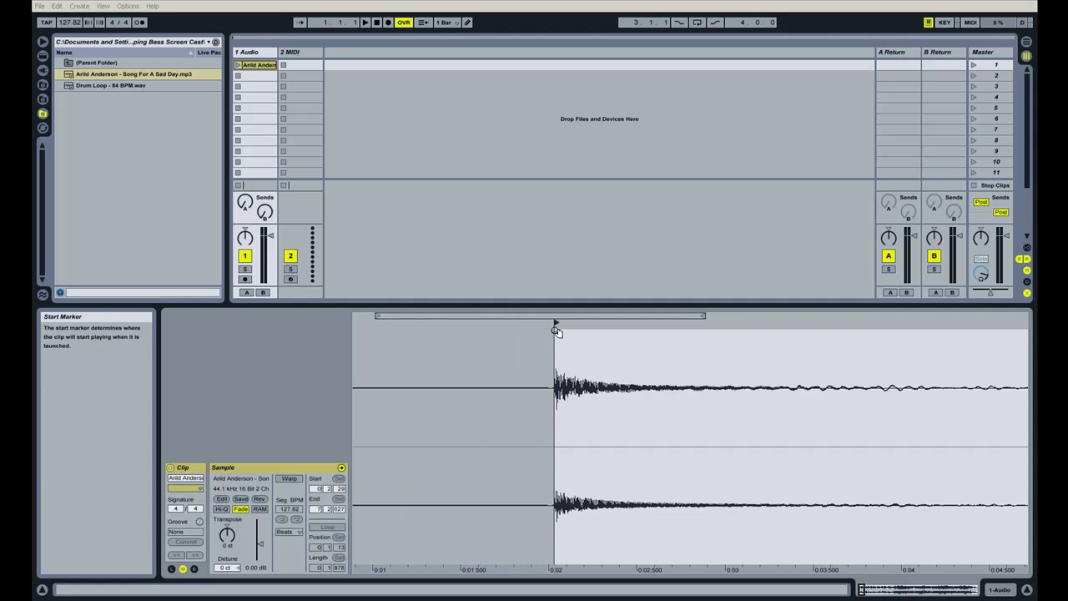
pyautogui.moveTo(557, 327)
pyautogui.mouseDown()
pyautogui.moveTo(557, 359)
pyautogui.moveTo(566, 215)
pyautogui.mouseUp()
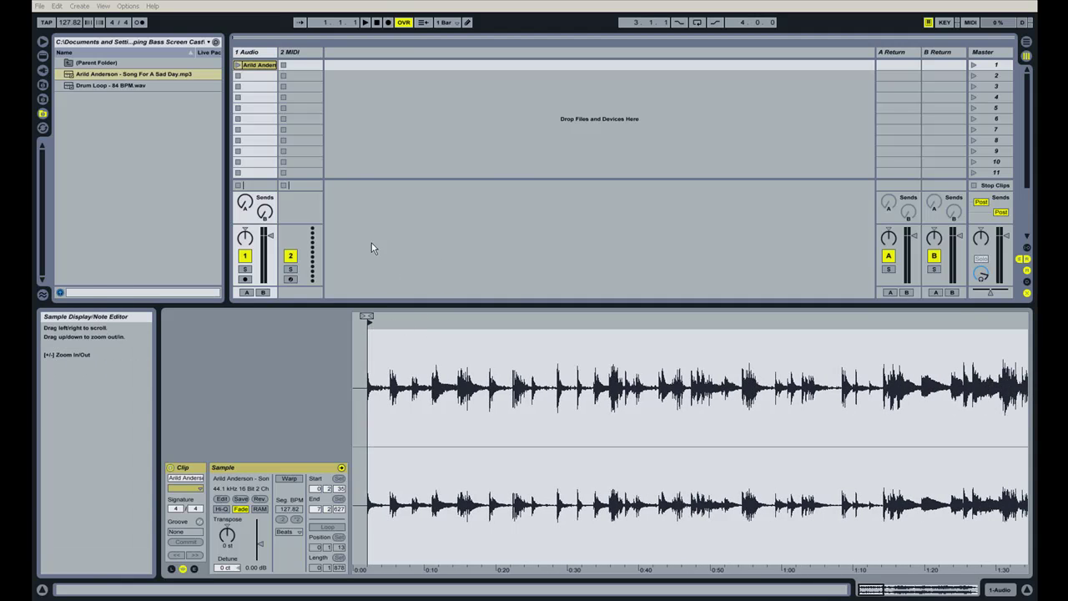
# Audition the clip from its start marker, stop it, and extend the loop end to about 0:22, before the next phrase.
pyautogui.click(237, 67)
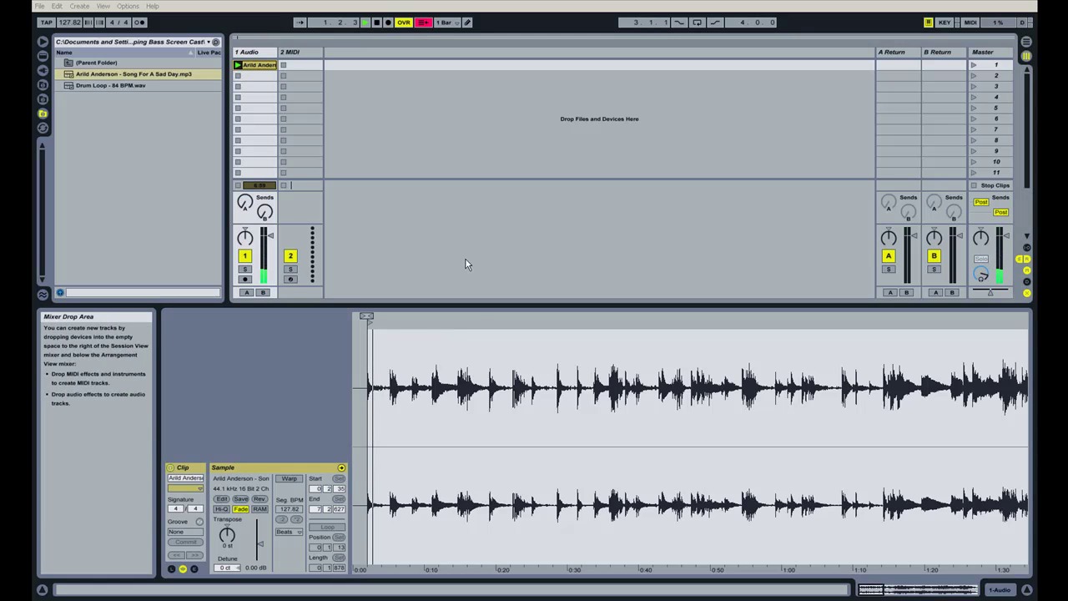
pyautogui.moveTo(384, 326); pyautogui.dragTo(424, 375)
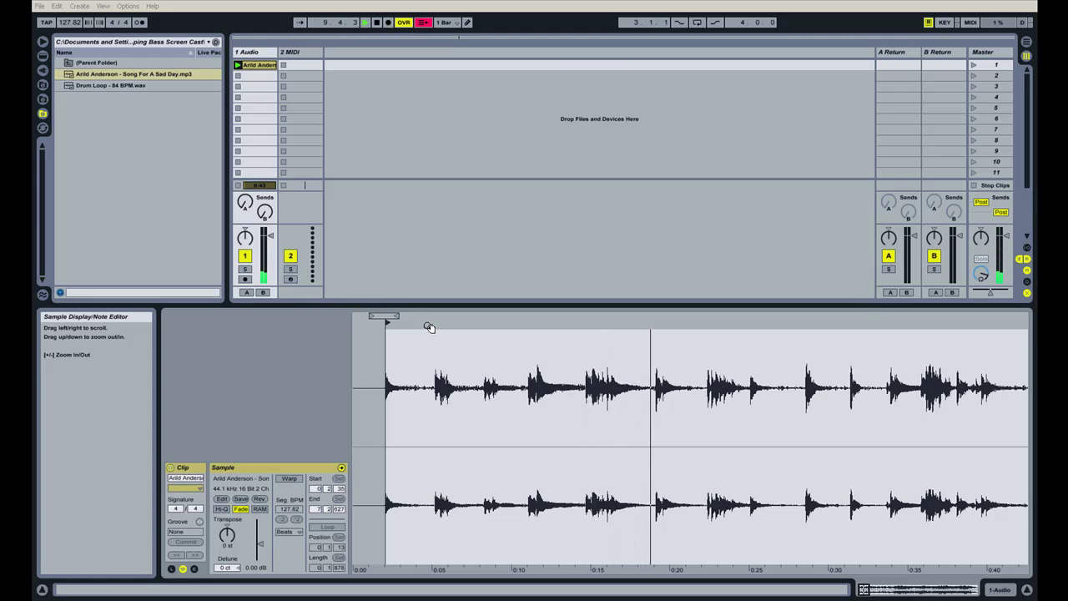
pyautogui.click(237, 77)
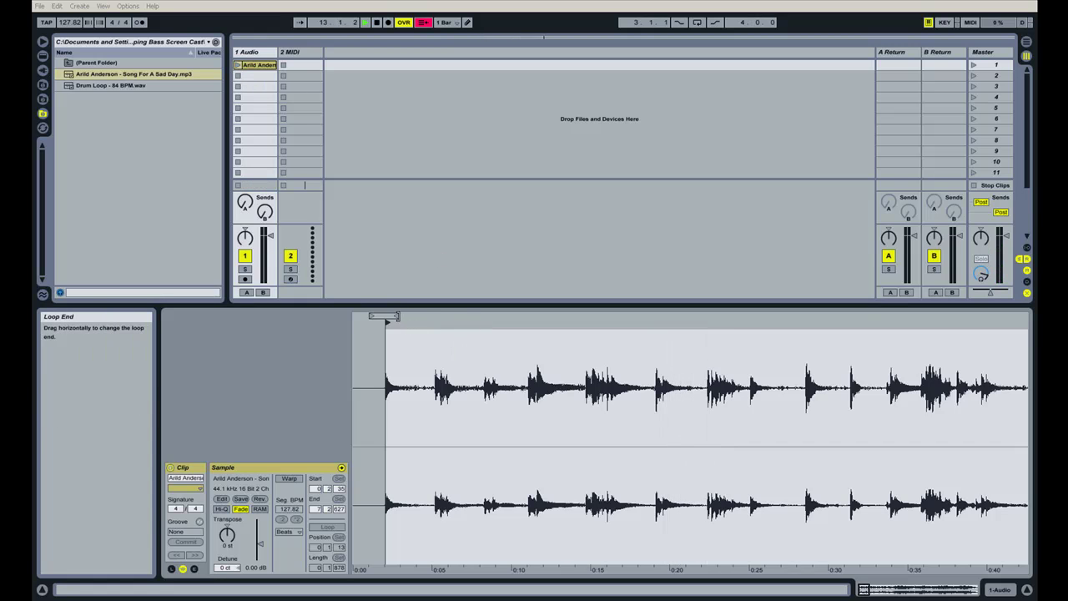
pyautogui.moveTo(399, 318); pyautogui.dragTo(706, 337)
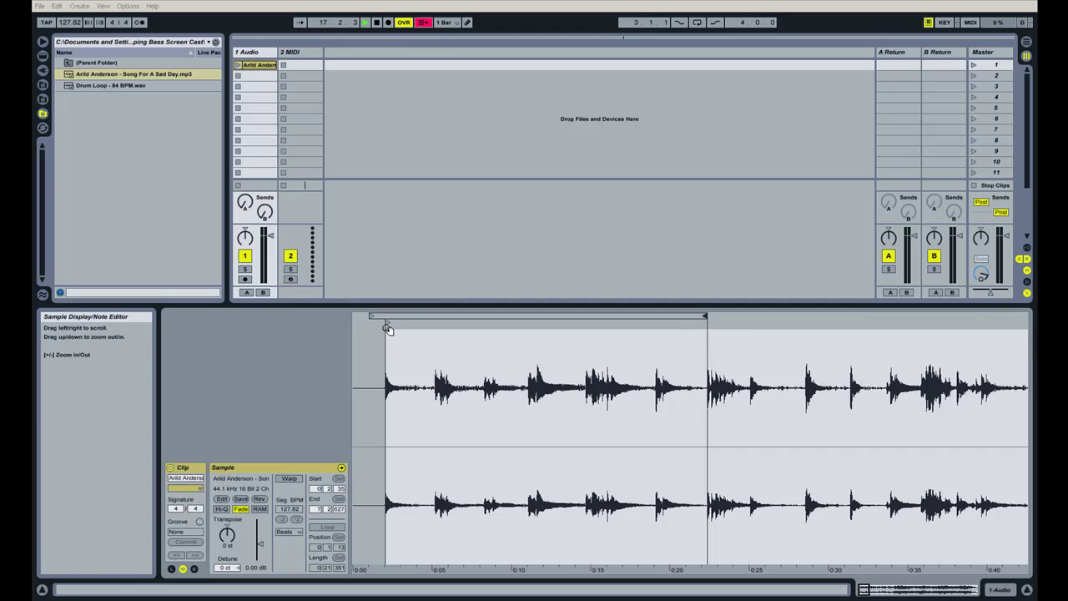
# Warp the clip from its start marker with Warp From Here (Straight) and align the loop start to 1.1.1.
pyautogui.moveTo(387, 330); pyautogui.dragTo(458, 329)
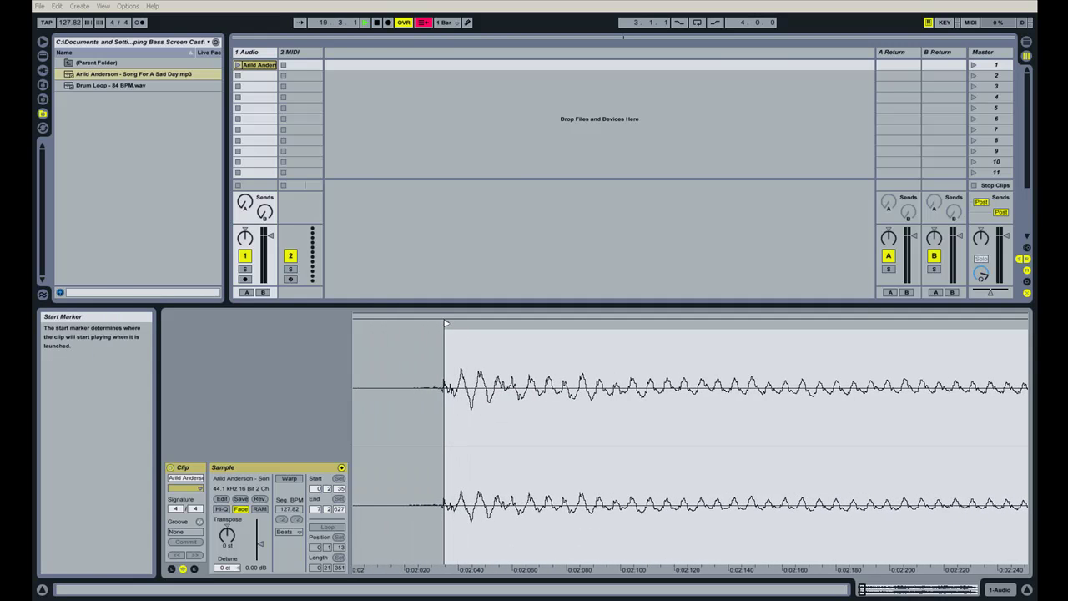
pyautogui.rightClick(446, 323)
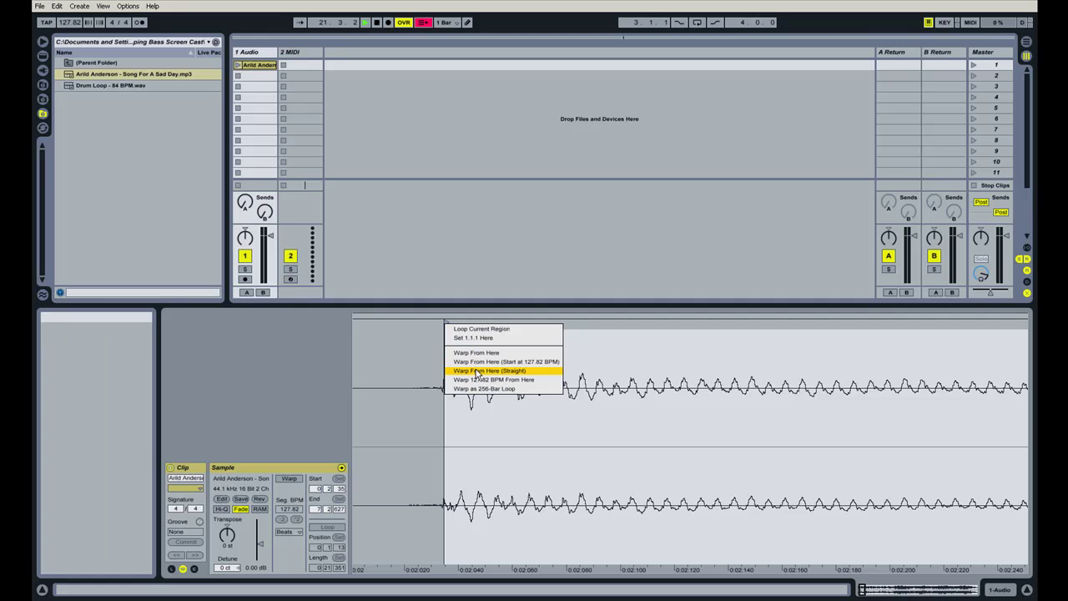
pyautogui.click(478, 373)
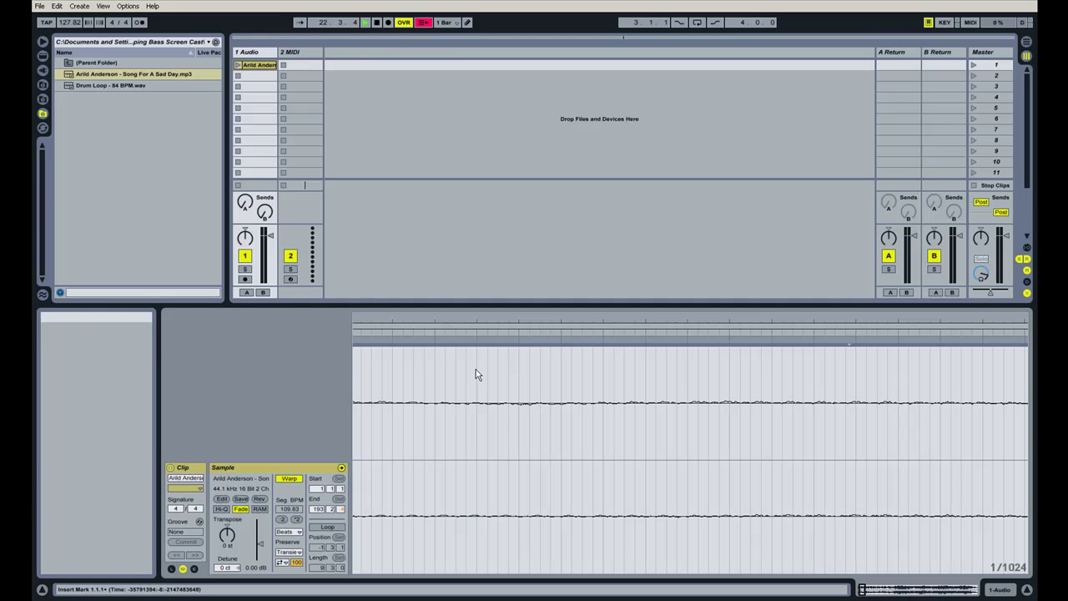
pyautogui.moveTo(508, 315); pyautogui.dragTo(479, 305)
pyautogui.moveTo(391, 326)
pyautogui.mouseDown()
pyautogui.moveTo(435, 326)
pyautogui.moveTo(450, 314)
pyautogui.moveTo(397, 295)
pyautogui.mouseUp()
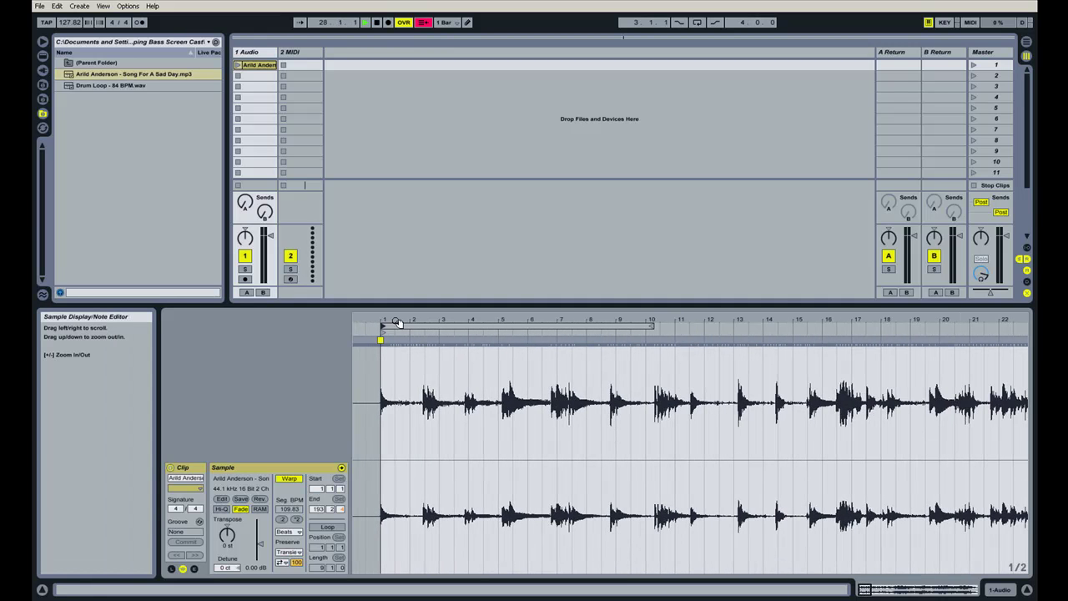
# Examine the loop end near bar 10 and how the opening bass notes line up with the grid.
pyautogui.moveTo(659, 320); pyautogui.dragTo(659, 361)
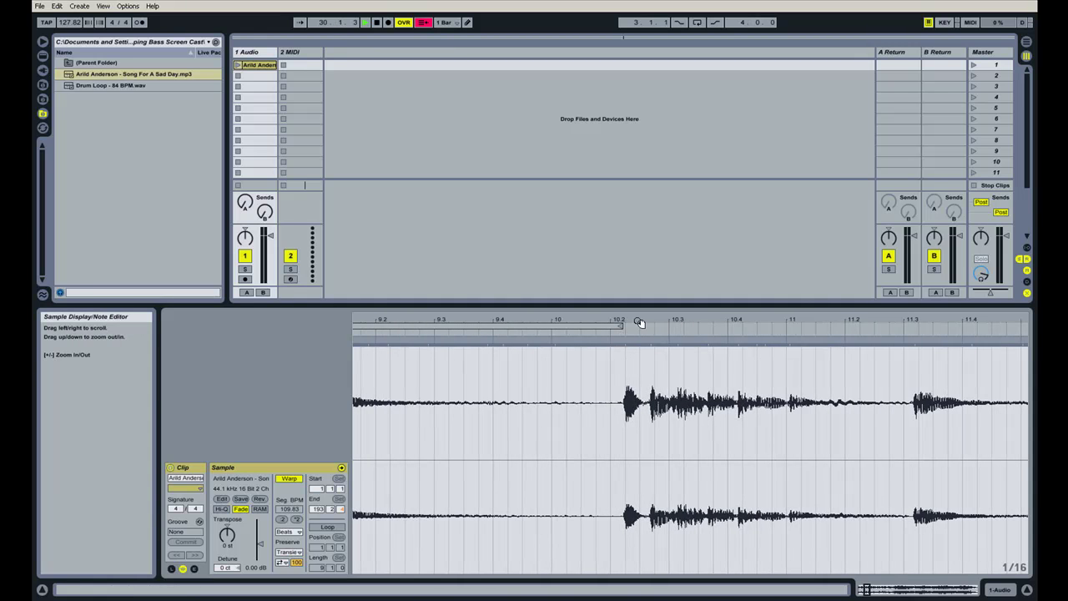
pyautogui.moveTo(639, 323); pyautogui.dragTo(638, 320)
pyautogui.press('-')
pyautogui.press('-')
pyautogui.press('-')
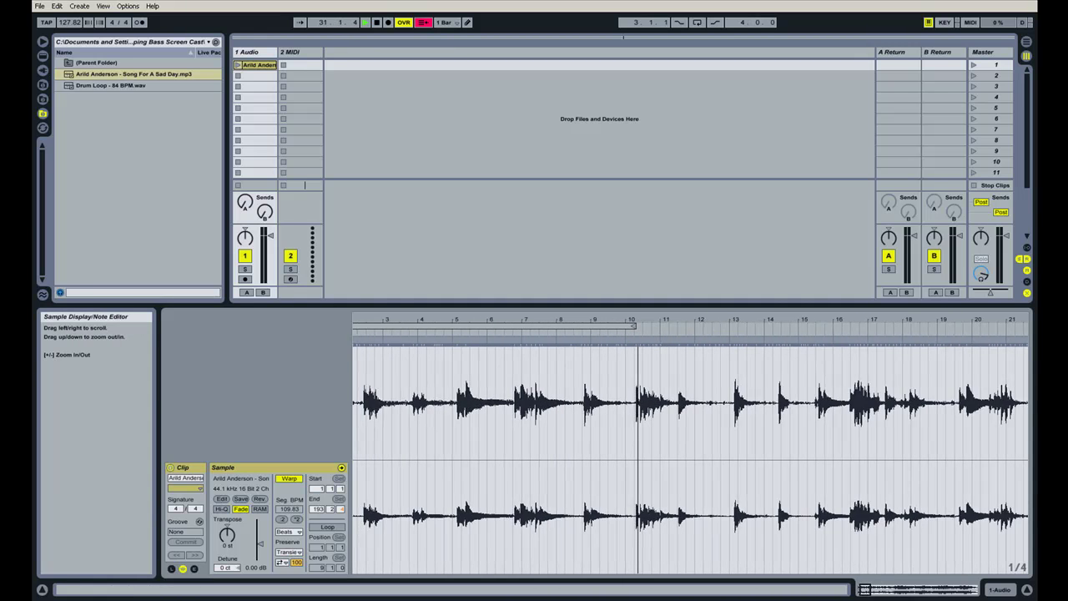
pyautogui.press('+')
pyautogui.press('+')
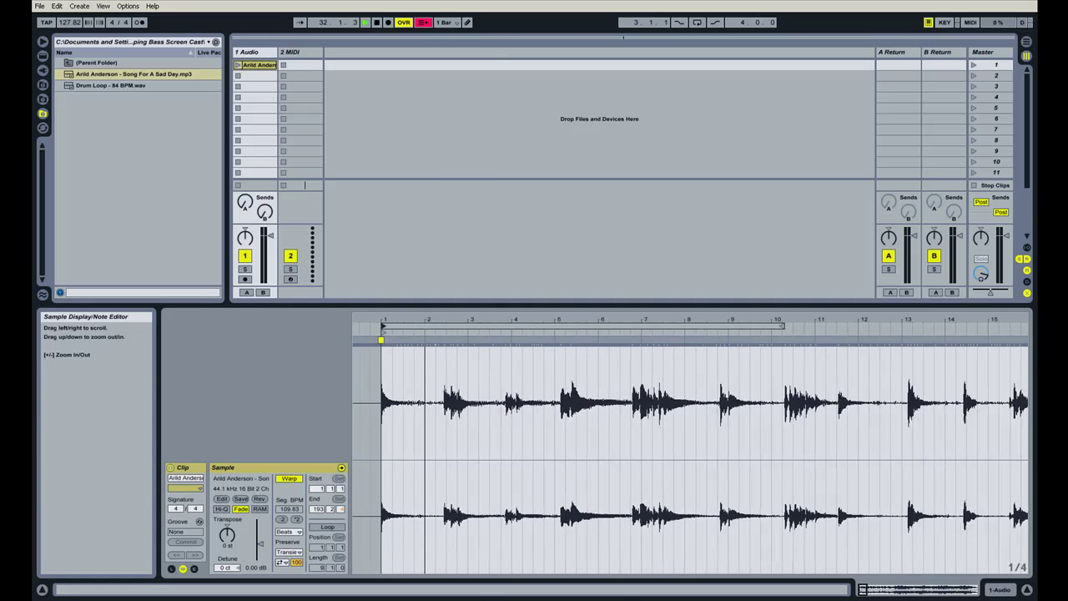
pyautogui.moveTo(425, 319); pyautogui.dragTo(488, 336)
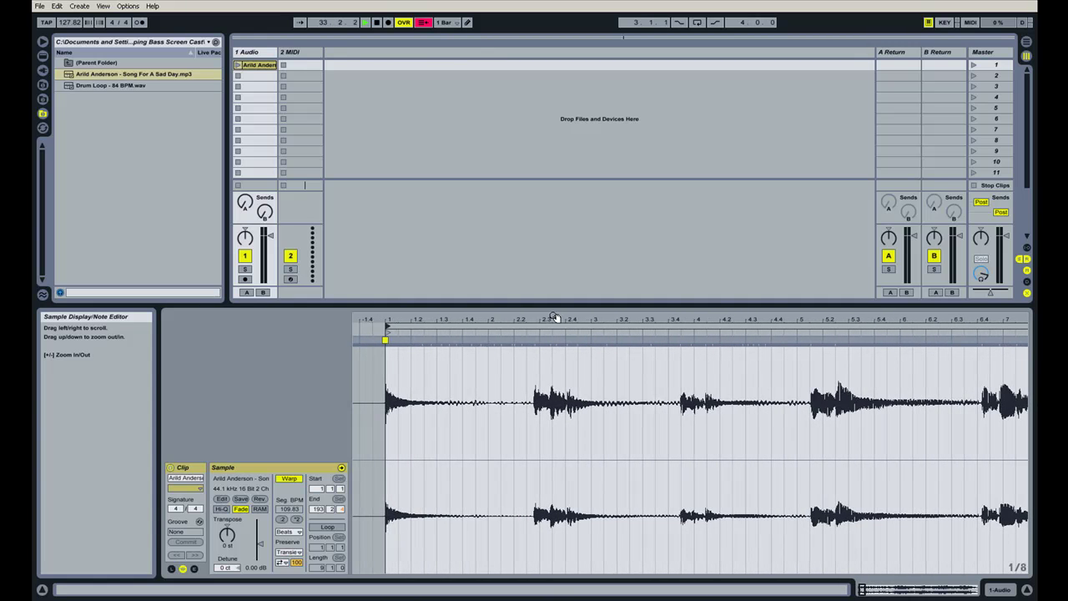
pyautogui.moveTo(554, 319); pyautogui.dragTo(551, 342)
pyautogui.press('-')
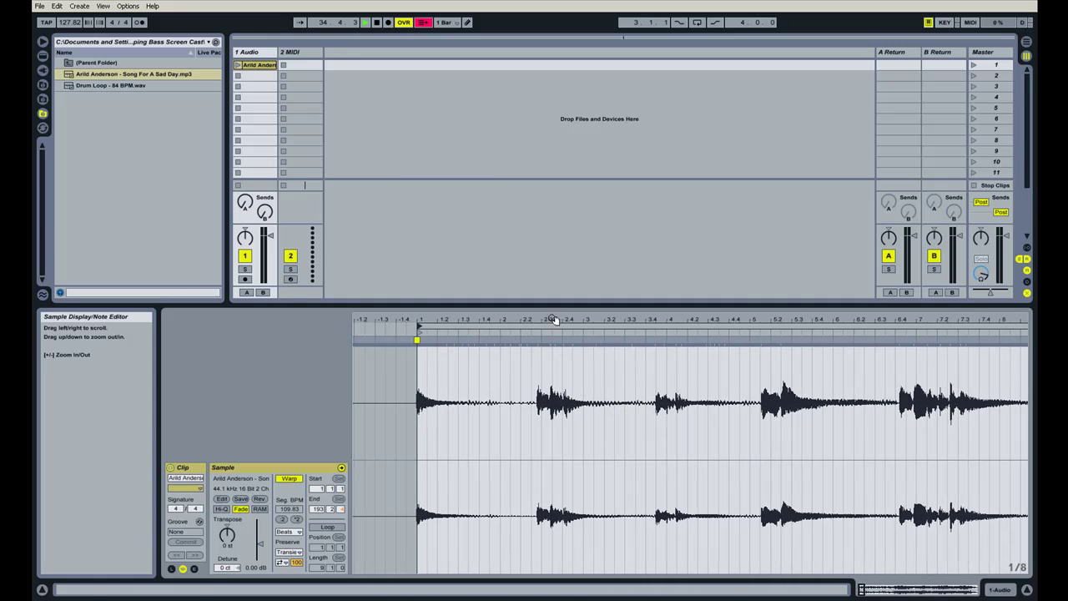
# Turn off the fixed grid in the sample editor.
pyautogui.rightClick(556, 368)
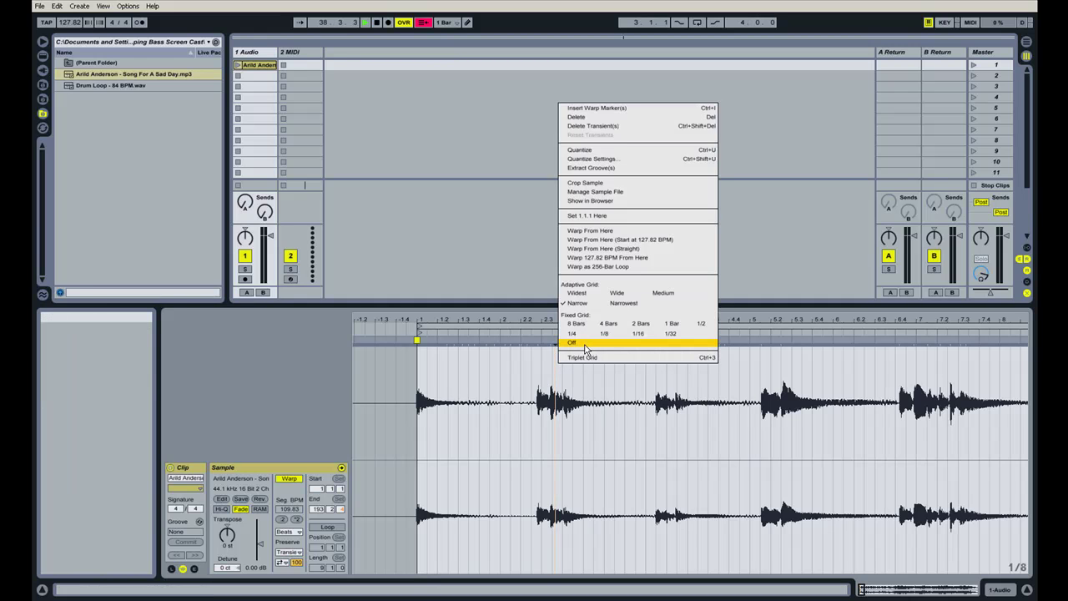
pyautogui.rightClick(554, 372)
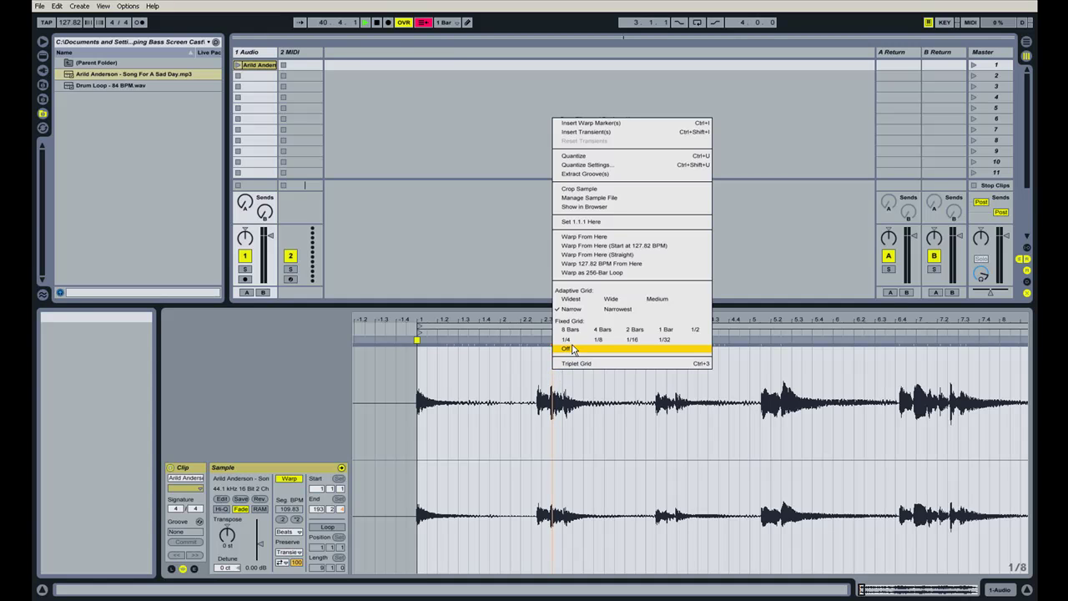
pyautogui.click(572, 350)
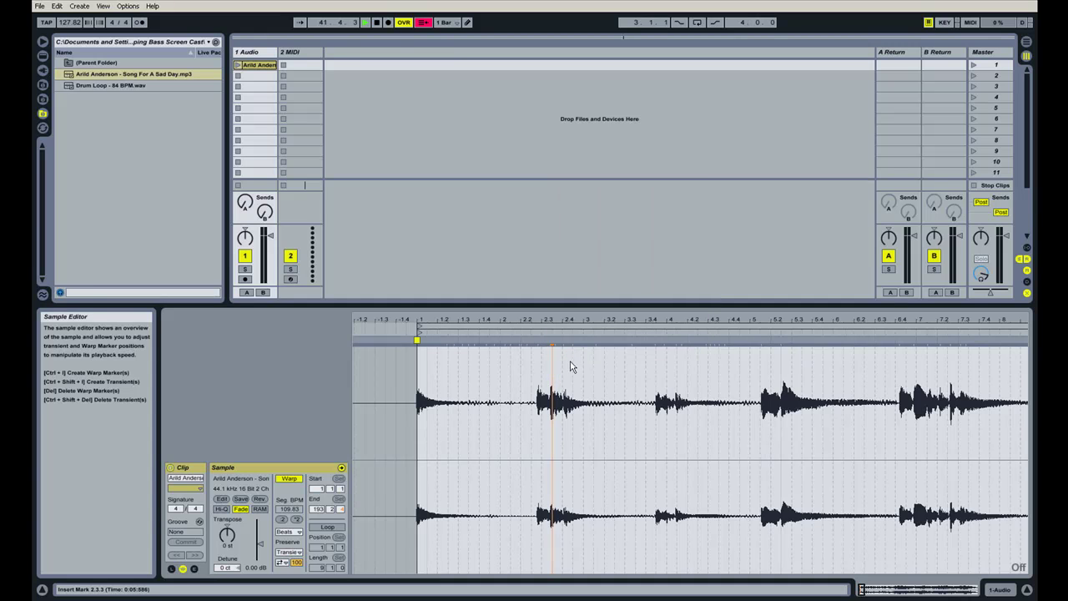
# Insert a warp marker at the attack of the second note group, at about 2.2.4.
pyautogui.moveTo(539, 320); pyautogui.dragTo(539, 411)
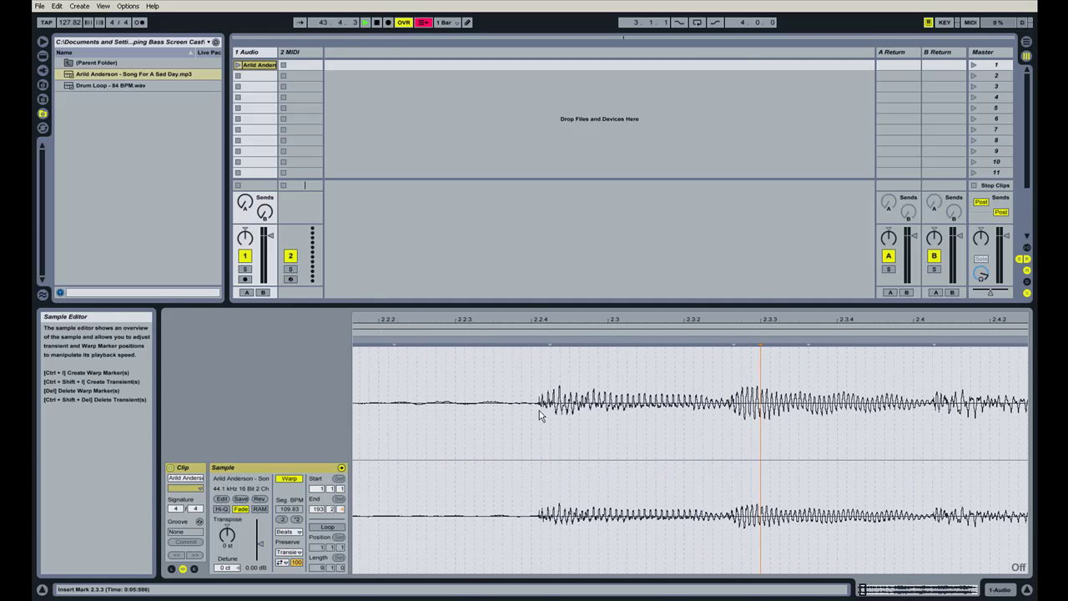
pyautogui.click(539, 411)
pyautogui.hotkey('ctrl', 'i')
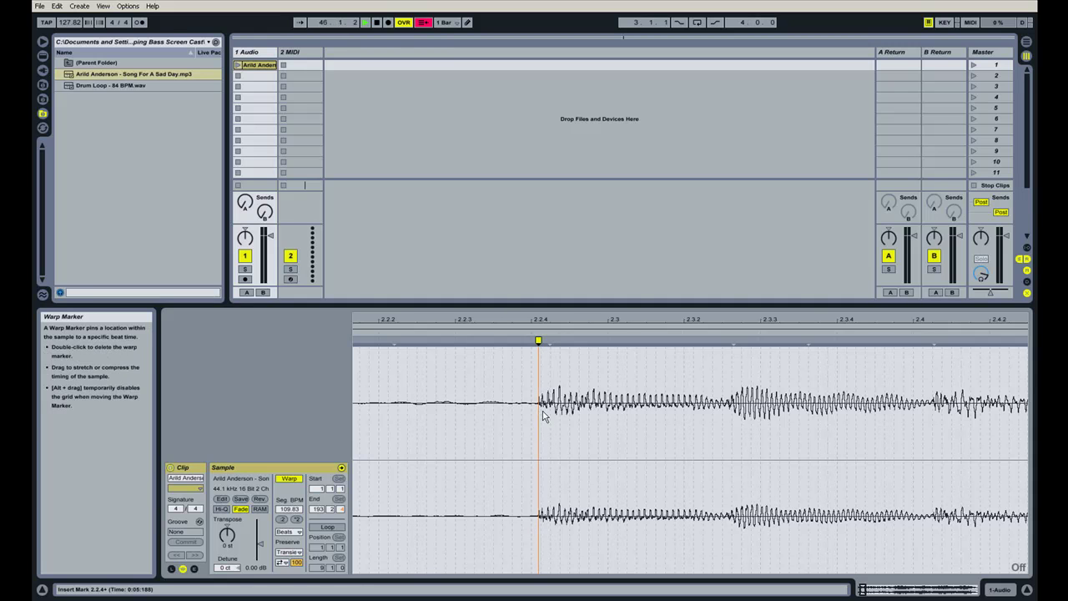
# Add warp markers at the attacks of the next two note groups, at about 3.4.3 and midway between 5 and 5.2.
pyautogui.moveTo(611, 319)
pyautogui.mouseDown()
pyautogui.moveTo(612, 288)
pyautogui.moveTo(580, 272)
pyautogui.mouseUp()
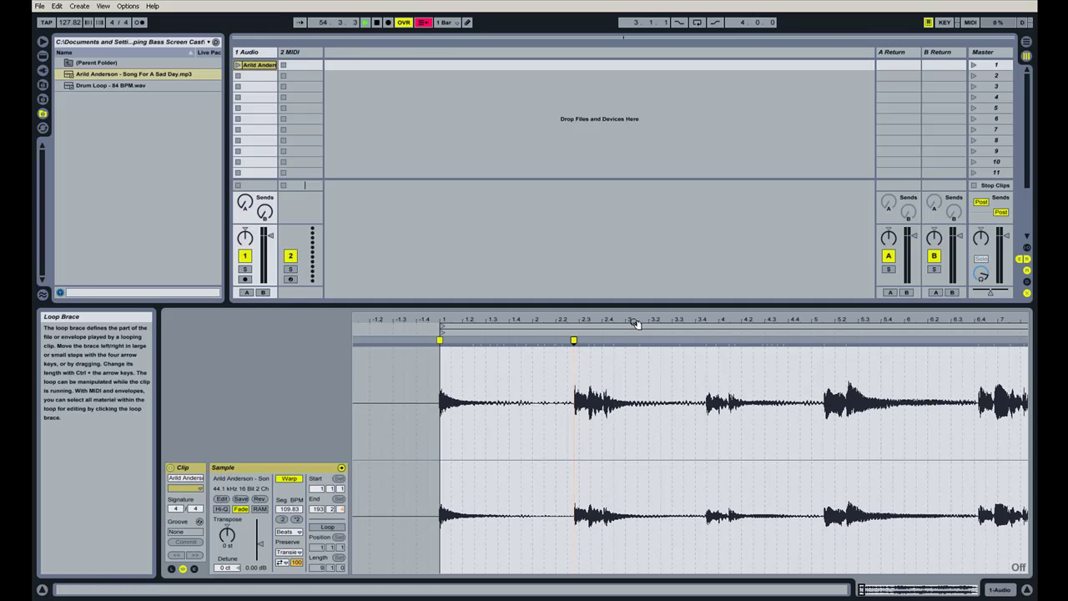
pyautogui.moveTo(640, 319); pyautogui.dragTo(613, 317)
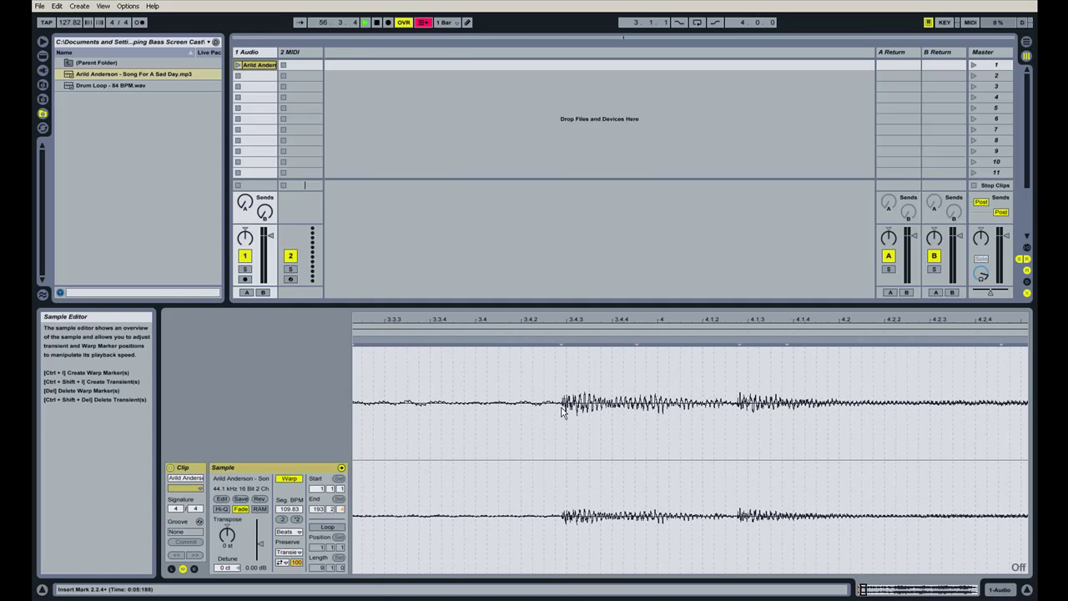
pyautogui.doubleClick(563, 341)
pyautogui.moveTo(628, 320)
pyautogui.mouseDown()
pyautogui.moveTo(628, 300)
pyautogui.moveTo(494, 276)
pyautogui.mouseUp()
pyautogui.moveTo(572, 320); pyautogui.dragTo(570, 417)
pyautogui.doubleClick(565, 341)
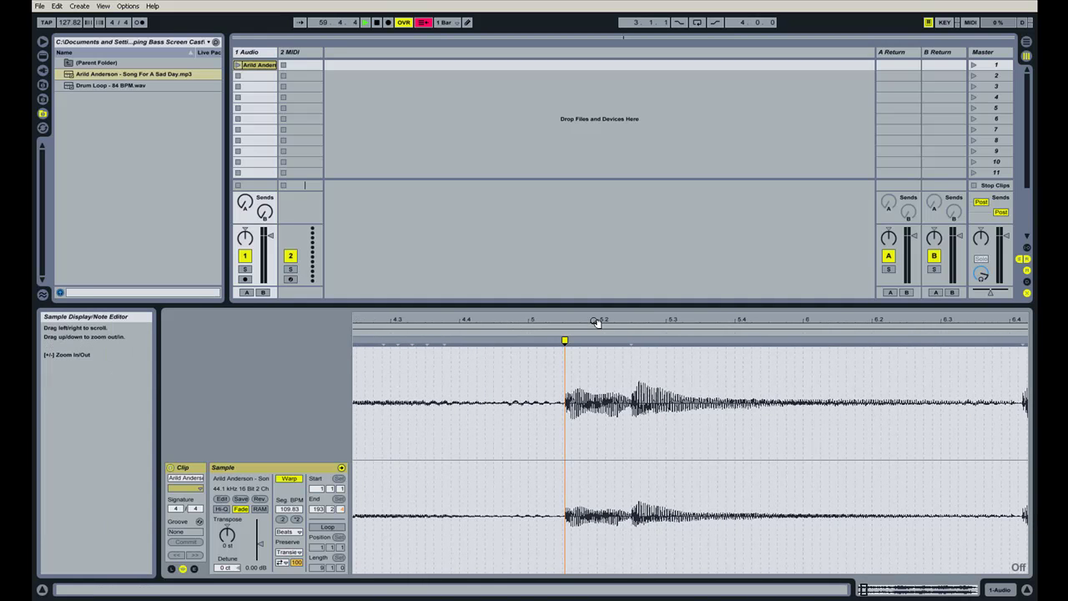
# Add a warp marker at the attack of the note group starting at about 6.4.1.
pyautogui.moveTo(599, 320)
pyautogui.mouseDown()
pyautogui.moveTo(588, 229)
pyautogui.moveTo(551, 200)
pyautogui.mouseUp()
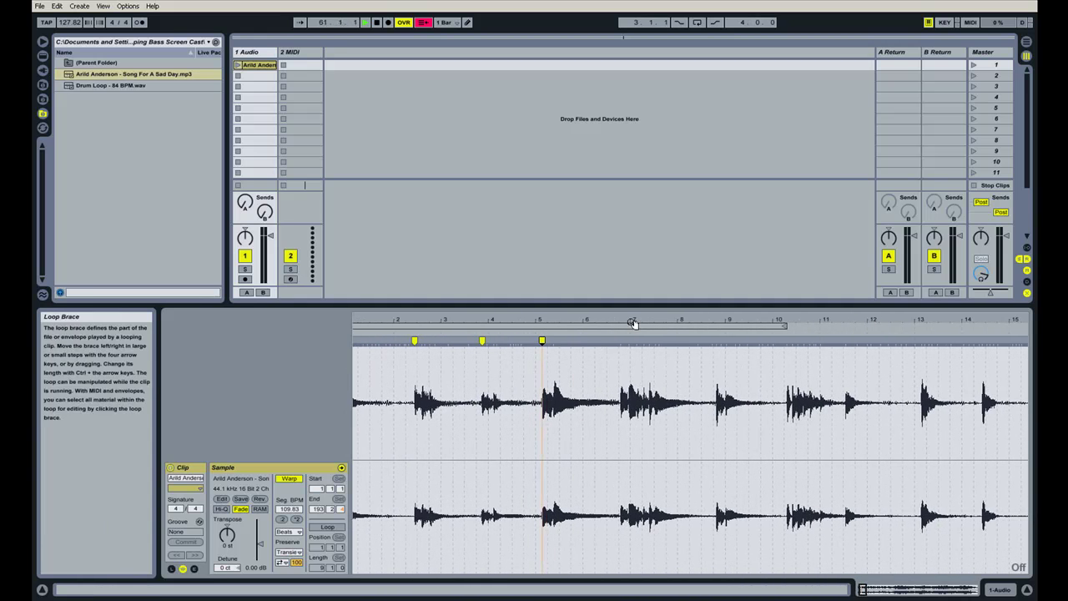
pyautogui.moveTo(632, 319); pyautogui.dragTo(587, 406)
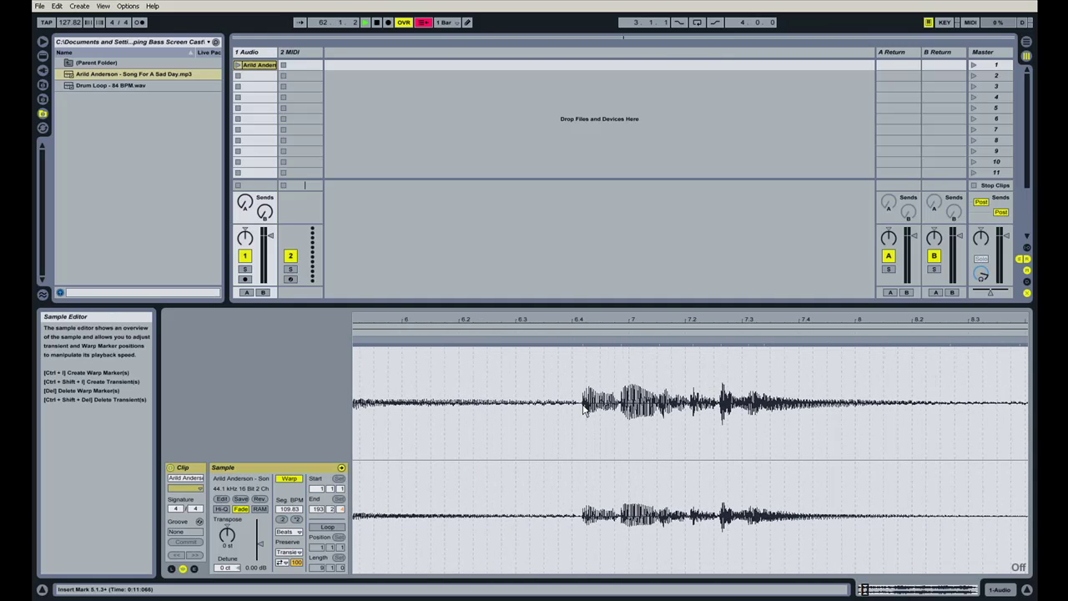
pyautogui.doubleClick(583, 341)
# Add a warp marker at the attack of the note group starting at about 8.4.2.
pyautogui.moveTo(742, 320)
pyautogui.mouseDown()
pyautogui.moveTo(743, 305)
pyautogui.moveTo(599, 264)
pyautogui.moveTo(538, 264)
pyautogui.mouseUp()
pyautogui.moveTo(648, 326); pyautogui.dragTo(616, 407)
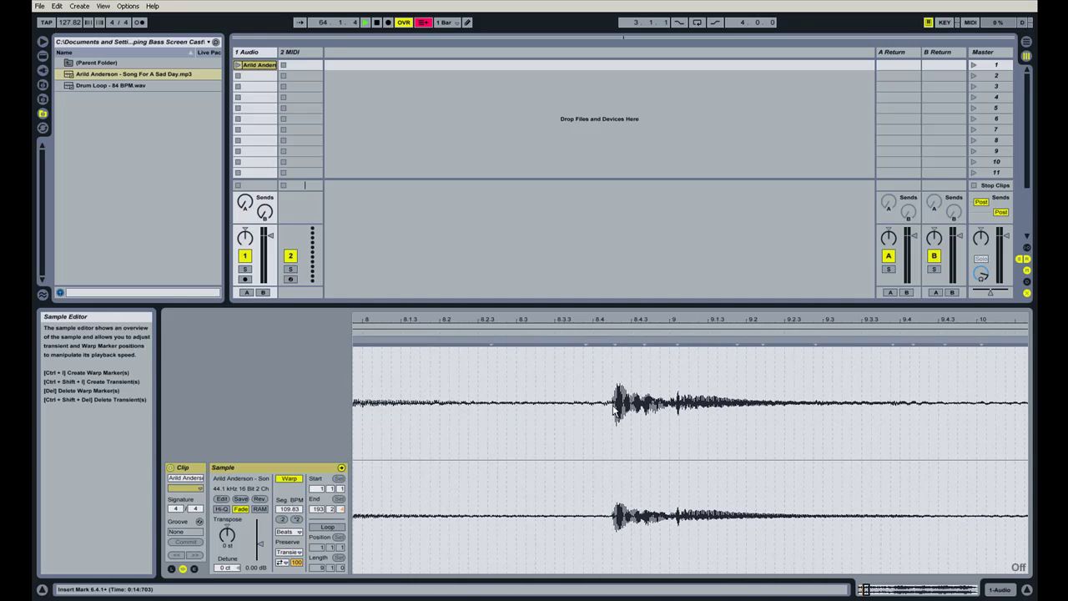
pyautogui.moveTo(664, 380); pyautogui.dragTo(665, 302)
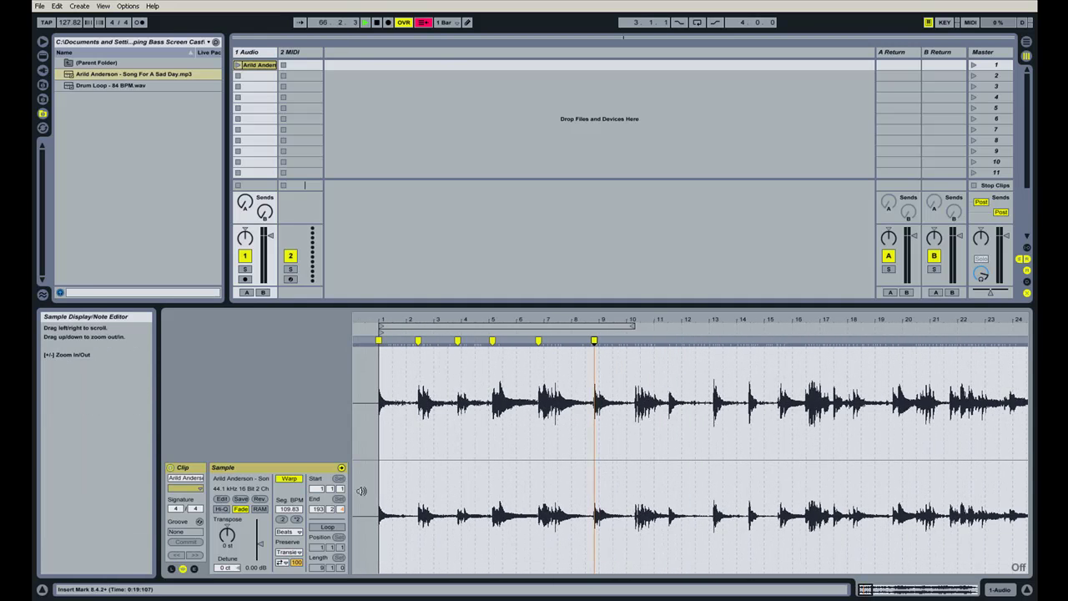
# Turn on looping for the bass clip, keeping the loop region from bar 1 to just past bar 10.
pyautogui.click(329, 527)
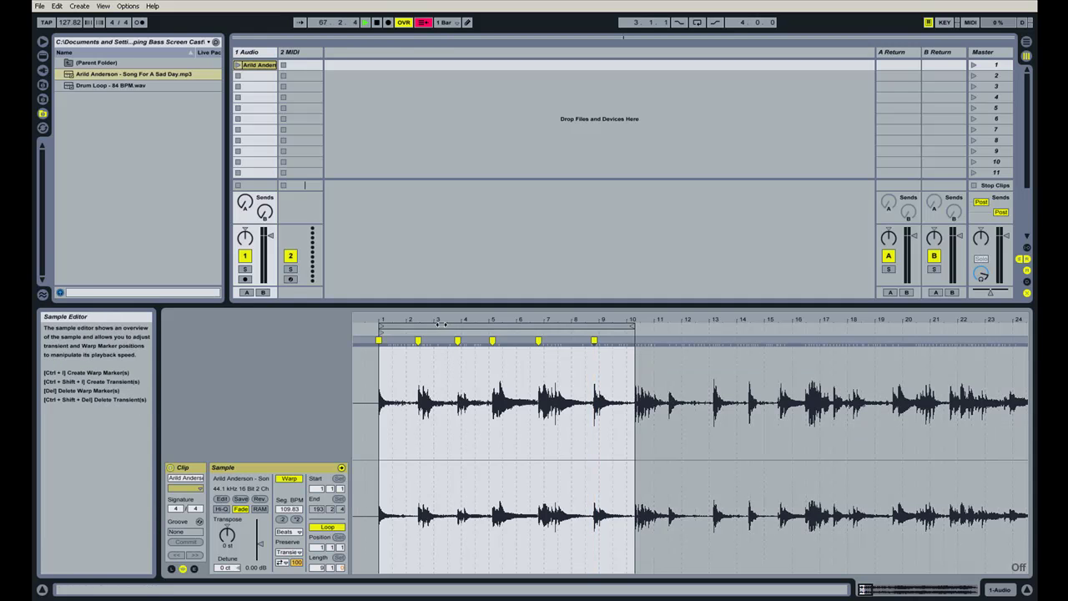
pyautogui.moveTo(447, 321)
pyautogui.mouseDown()
pyautogui.moveTo(447, 334)
pyautogui.moveTo(567, 363)
pyautogui.moveTo(513, 372)
pyautogui.moveTo(527, 367)
pyautogui.mouseUp()
pyautogui.moveTo(519, 321); pyautogui.dragTo(525, 317)
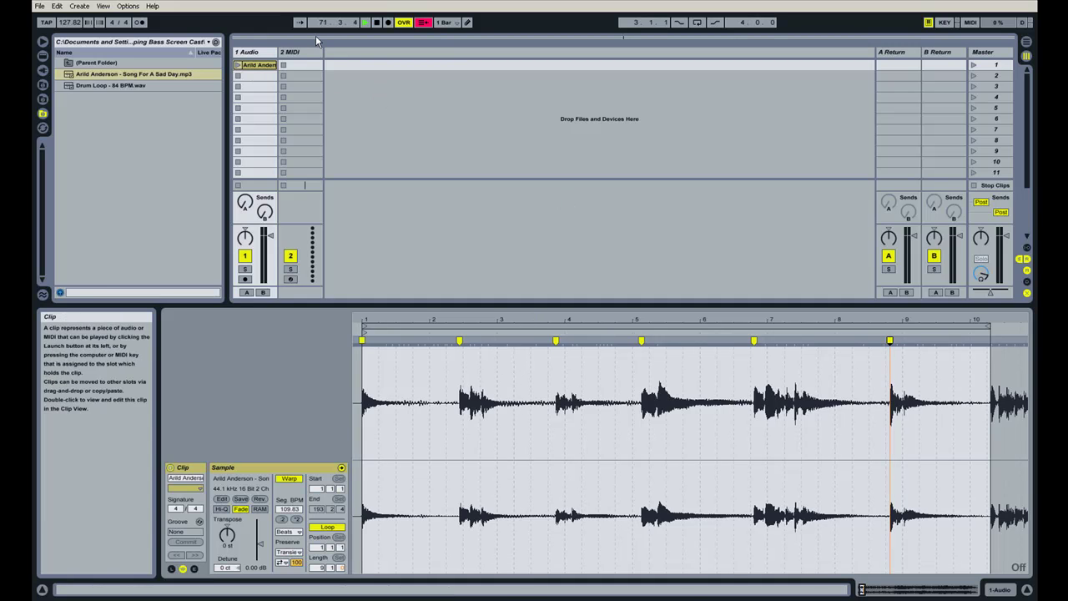
# Play the looped bass clip from the beginning to check the phrase, and stop it near the loop's end.
pyautogui.click(377, 23)
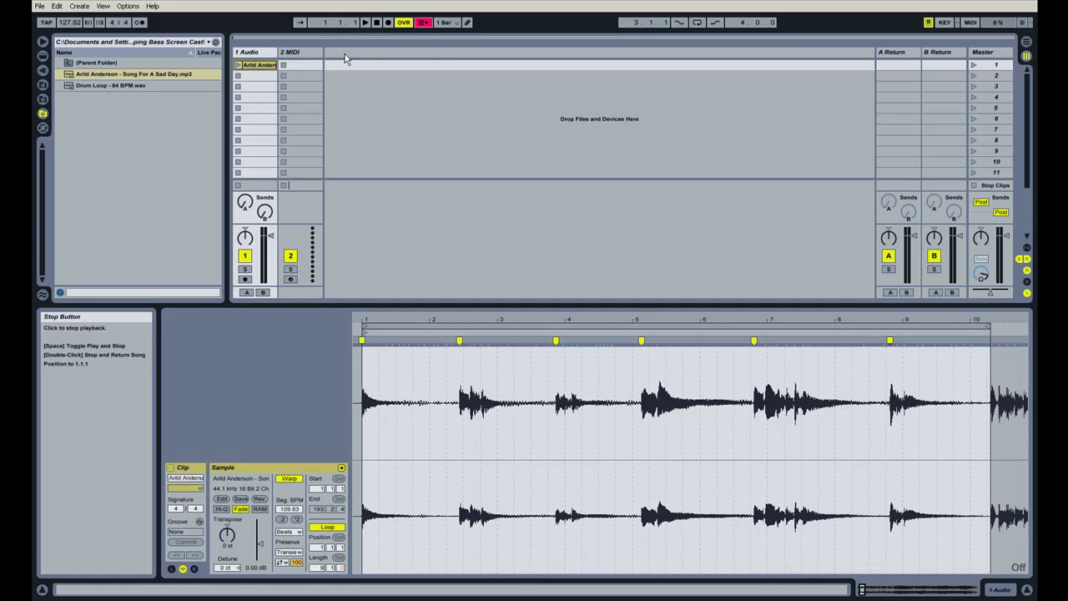
pyautogui.click(238, 66)
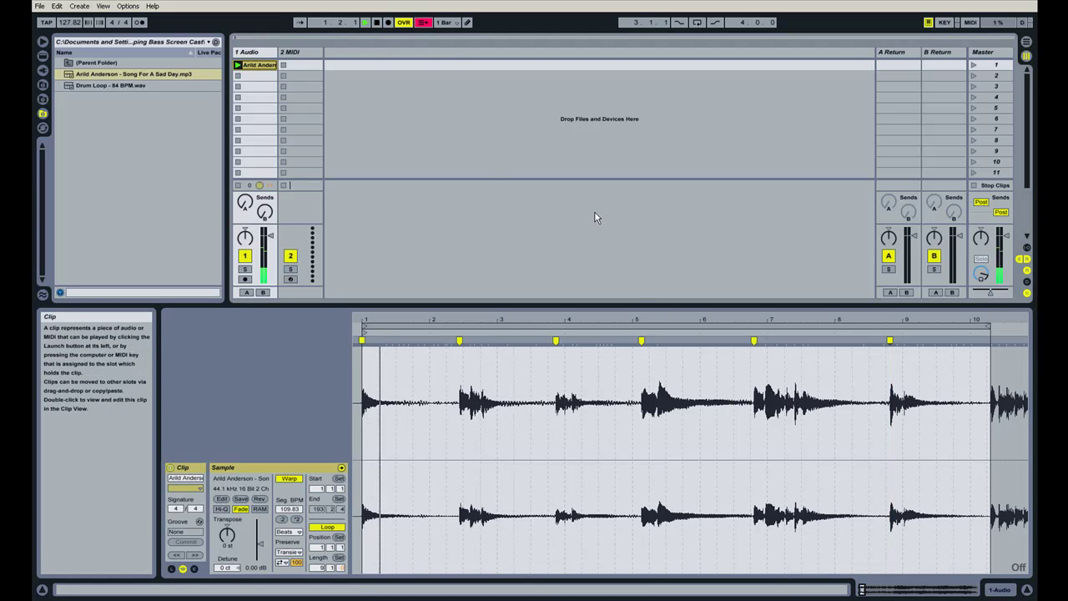
pyautogui.moveTo(634, 316); pyautogui.dragTo(635, 318)
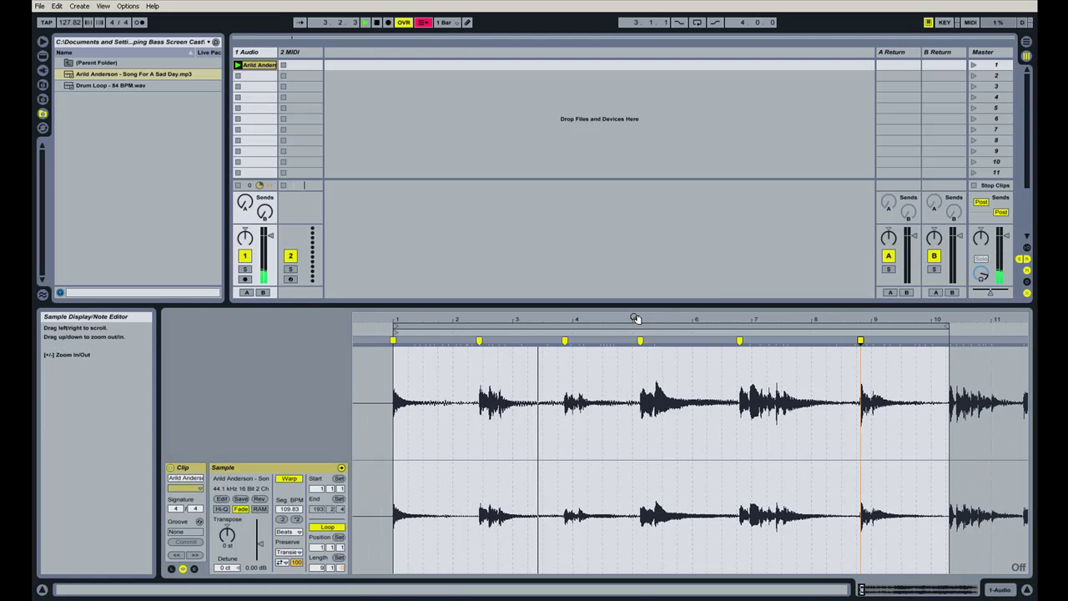
pyautogui.moveTo(634, 318); pyautogui.dragTo(624, 318)
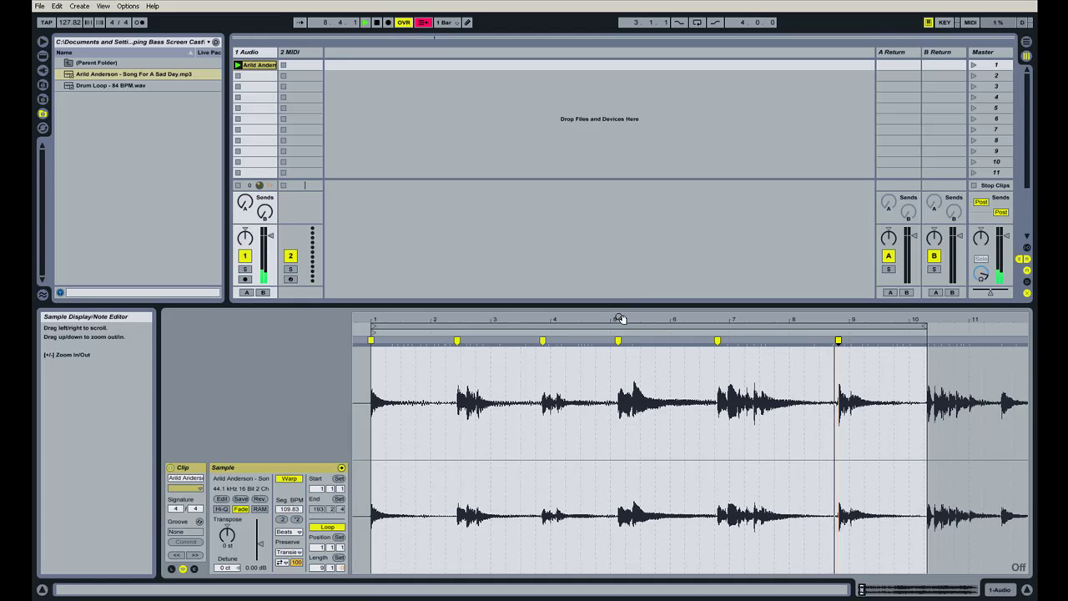
pyautogui.click(237, 76)
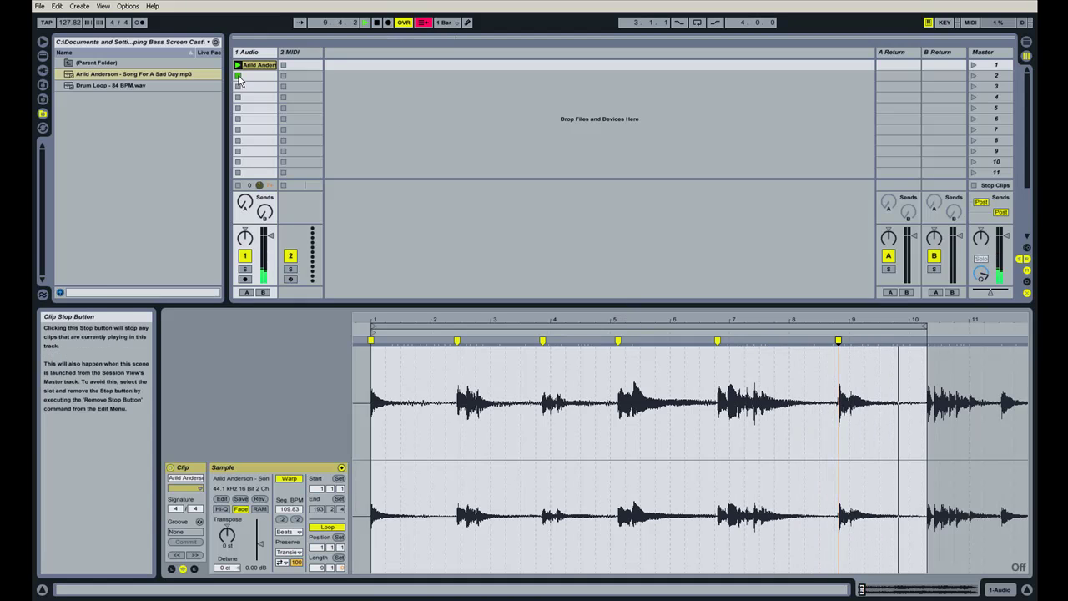
# Listen to the clip from just before the note group at 6.4, and stop it after that group.
pyautogui.moveTo(761, 320); pyautogui.dragTo(668, 399)
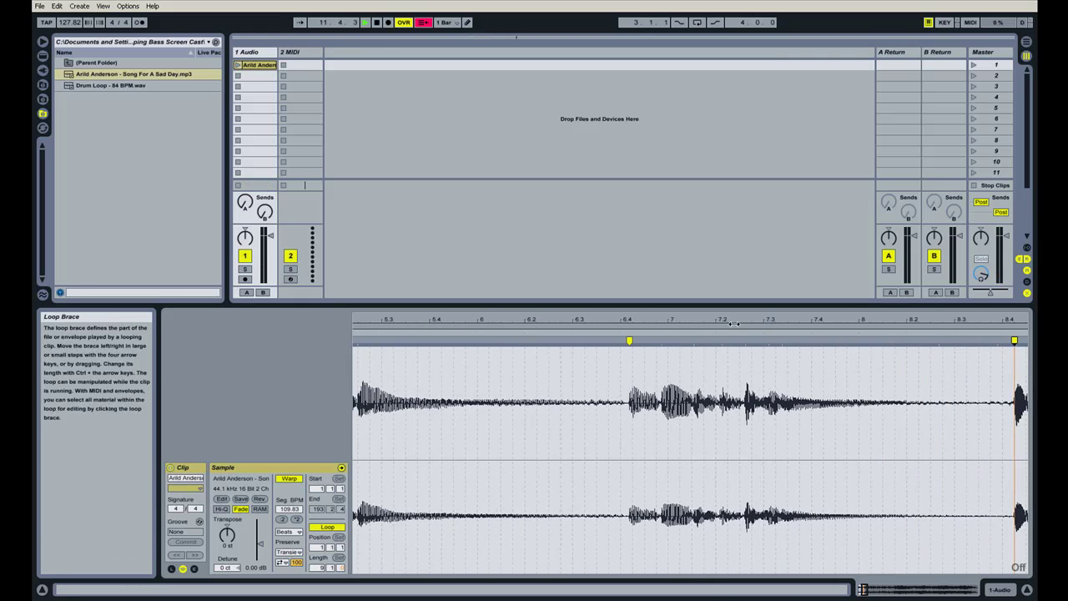
pyautogui.moveTo(734, 319); pyautogui.dragTo(631, 255)
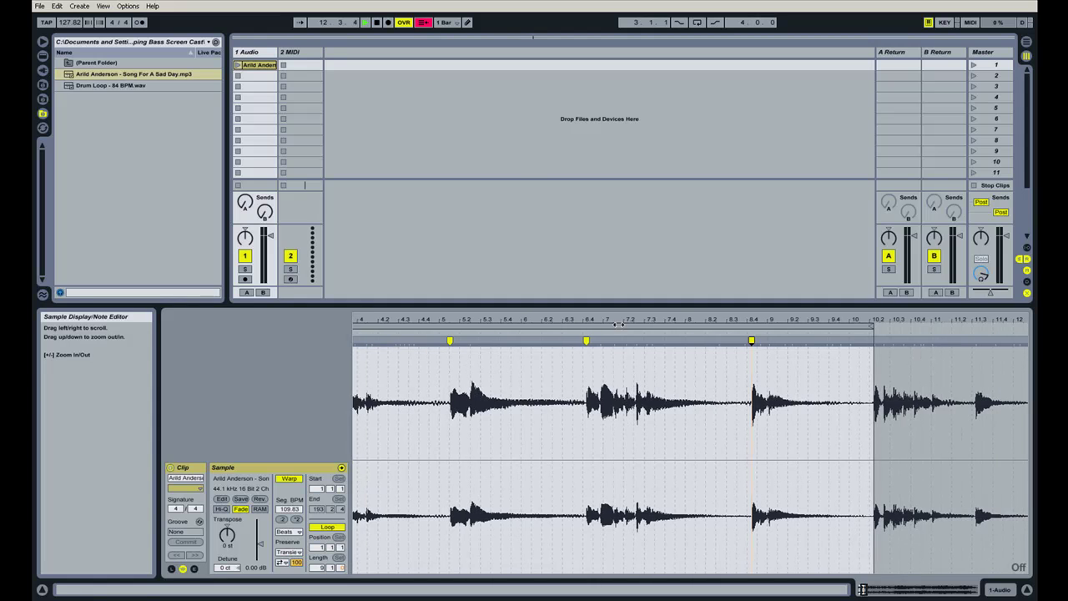
pyautogui.click(541, 332)
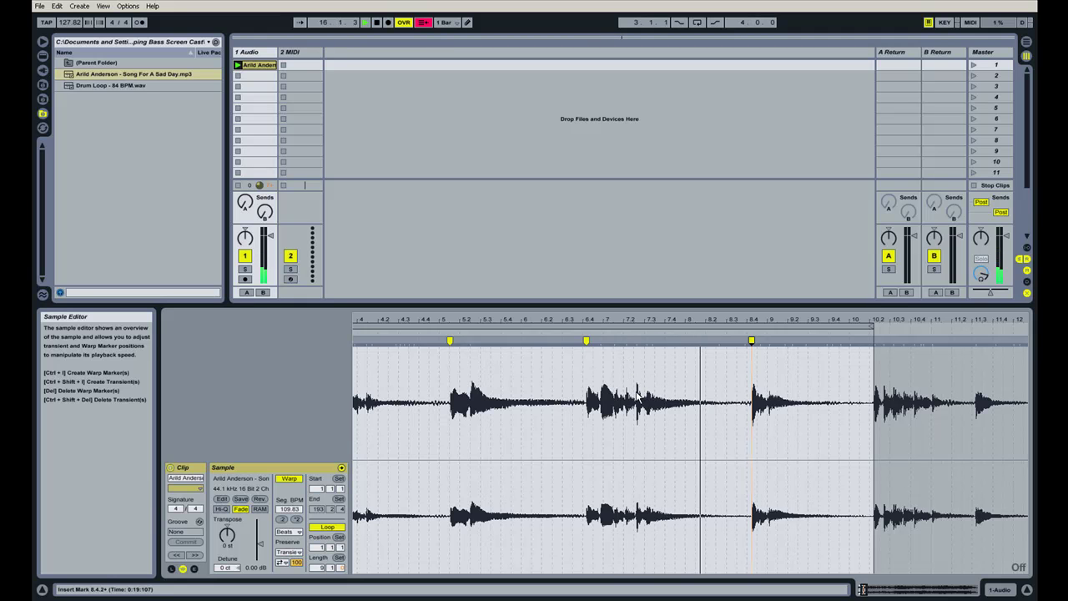
pyautogui.click(238, 76)
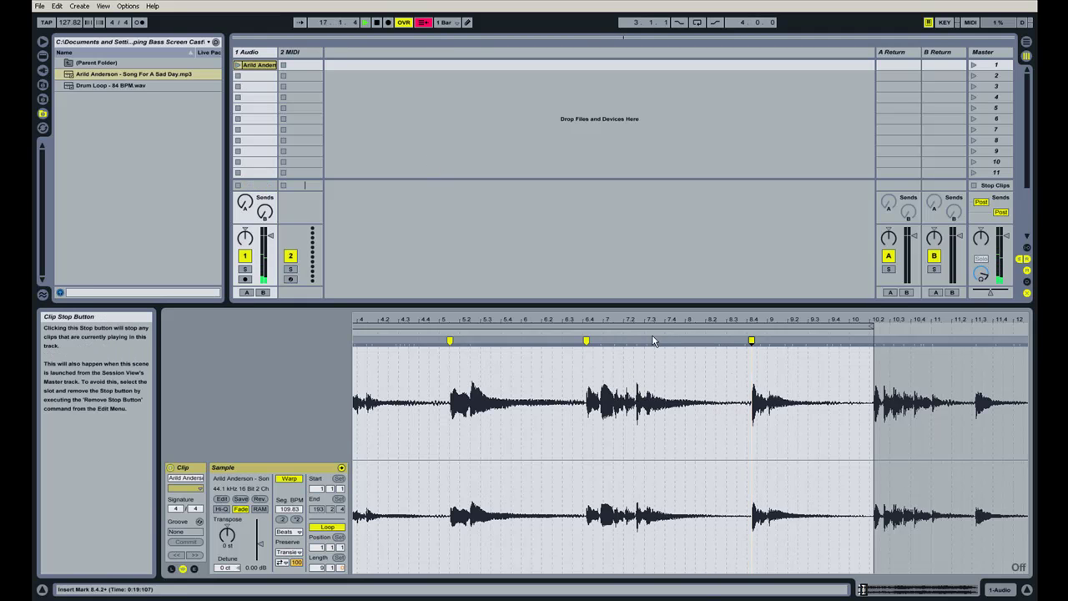
# Add a warp marker inside the long note group, at the note attack at about 7.2.3.
pyautogui.moveTo(640, 320); pyautogui.dragTo(640, 417)
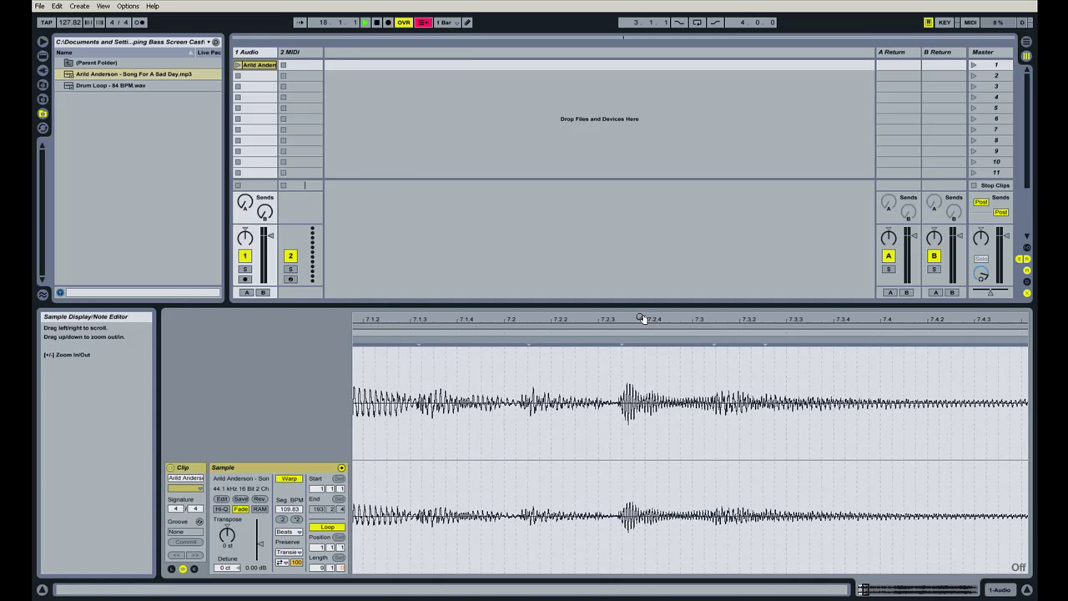
pyautogui.doubleClick(619, 406)
pyautogui.moveTo(672, 320)
pyautogui.mouseDown()
pyautogui.moveTo(673, 210)
pyautogui.moveTo(637, 195)
pyautogui.mouseUp()
pyautogui.moveTo(631, 320); pyautogui.dragTo(617, 306)
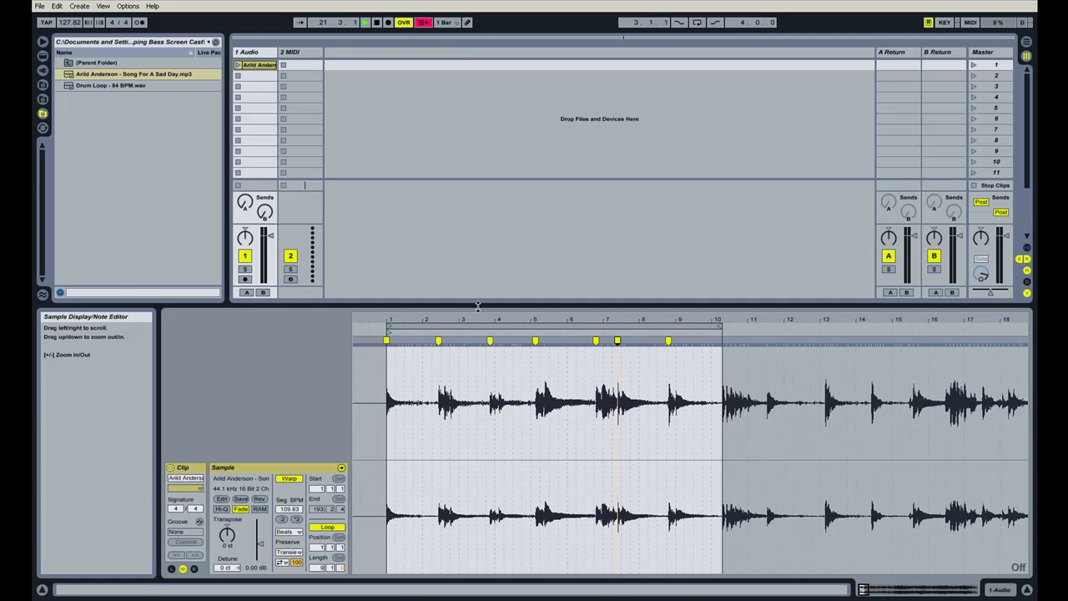
pyautogui.moveTo(448, 318)
pyautogui.mouseDown()
pyautogui.moveTo(449, 334)
pyautogui.moveTo(446, 302)
pyautogui.mouseUp()
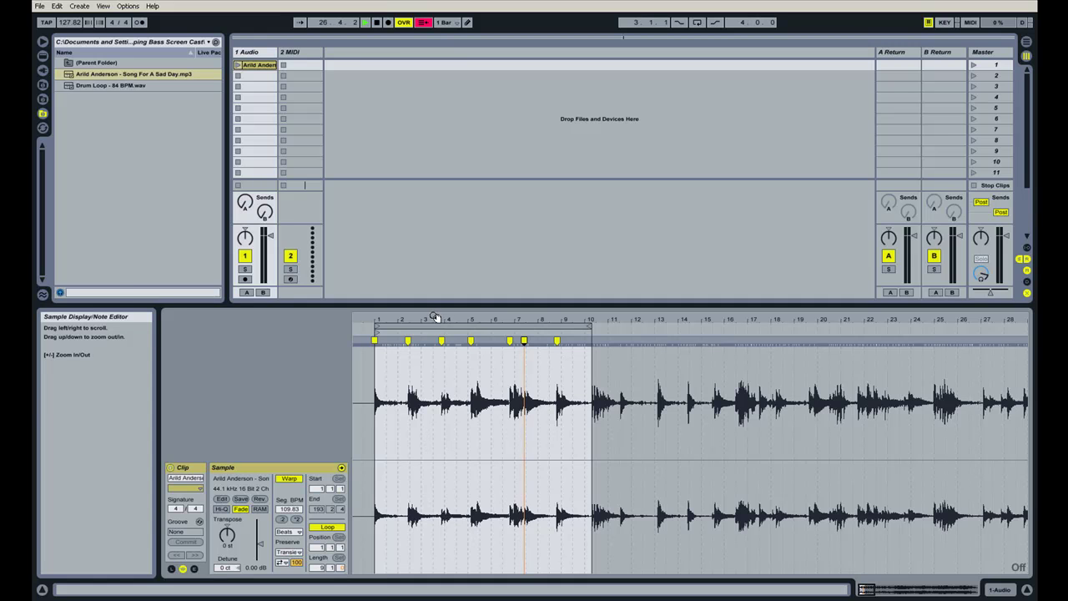
# Stop playback and slice the bass clip to a new MIDI track, one slice per warp marker, with the Built-in 0-Vel preset.
pyautogui.click(376, 22)
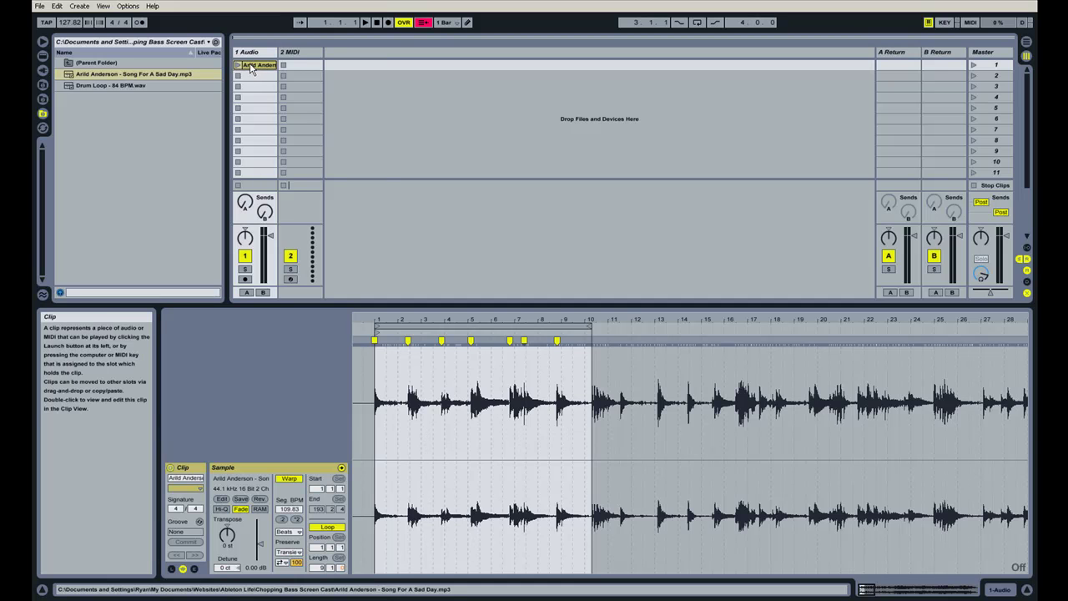
pyautogui.rightClick(251, 68)
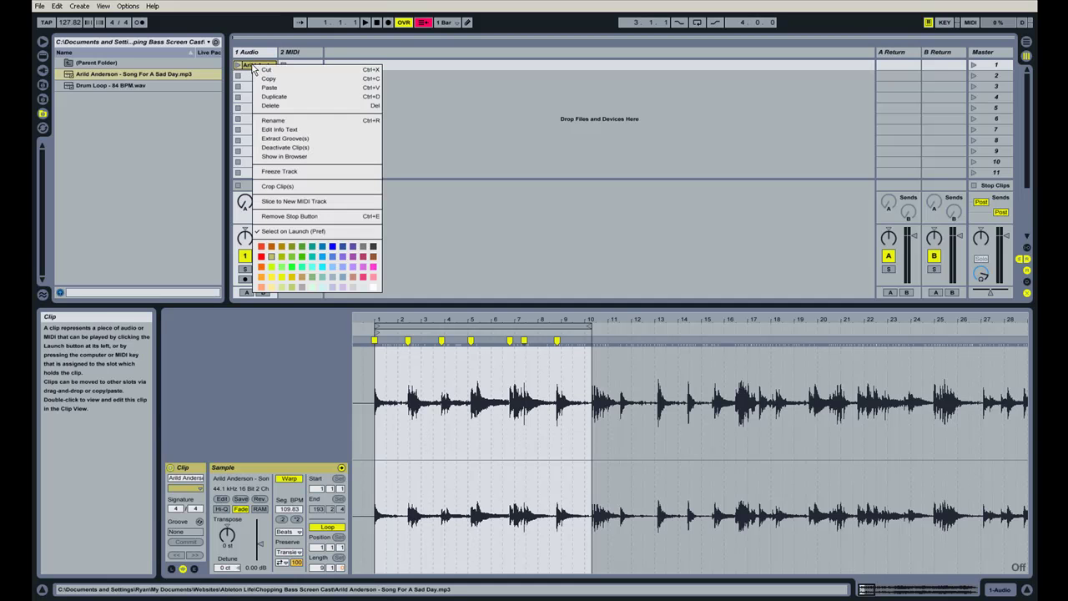
pyautogui.click(296, 201)
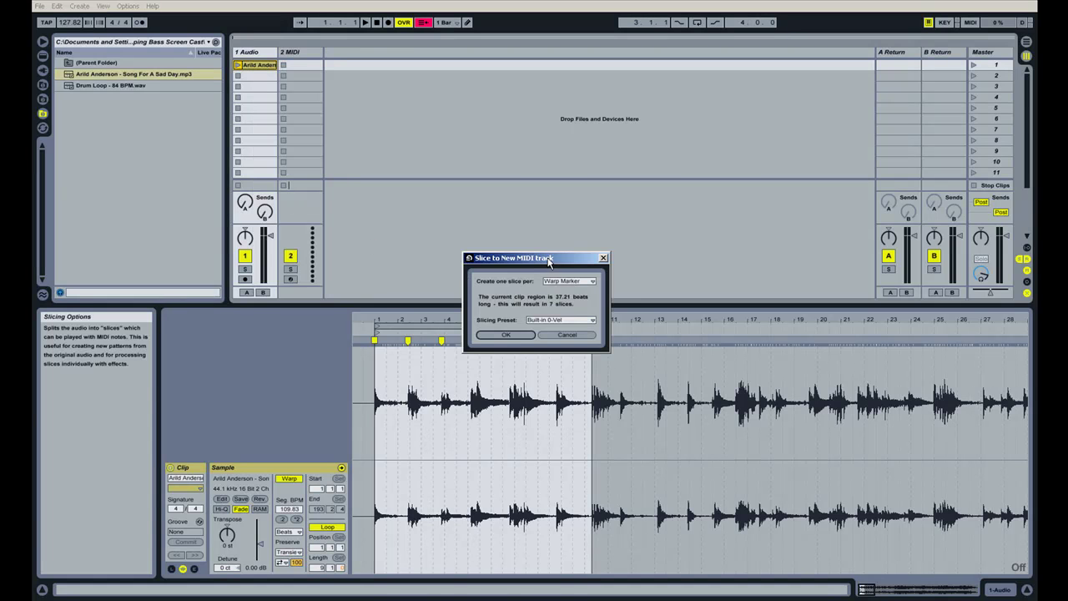
pyautogui.moveTo(549, 259); pyautogui.dragTo(543, 249)
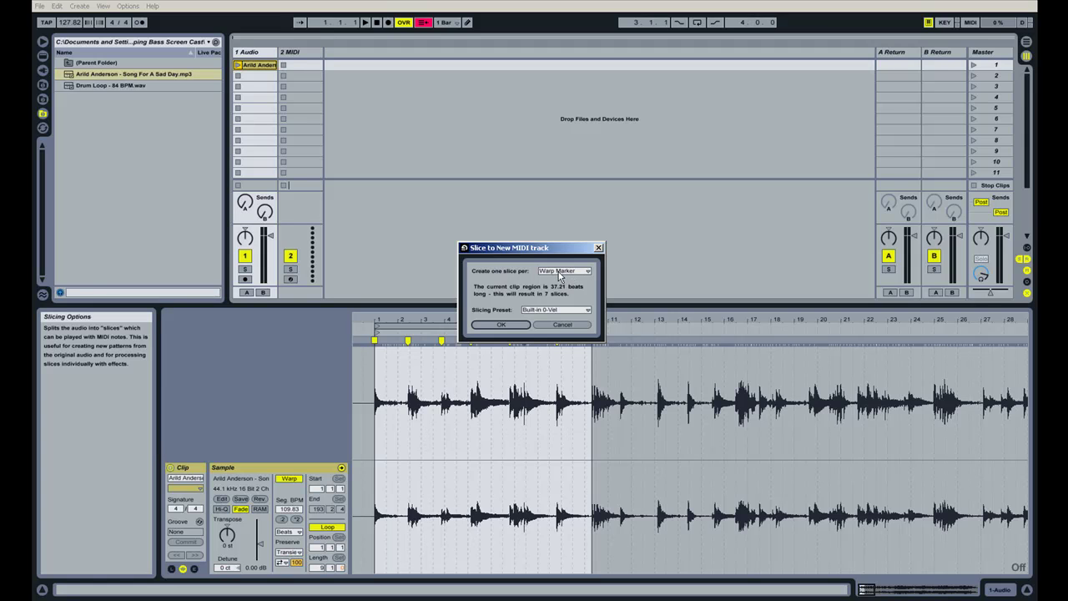
pyautogui.click(541, 311)
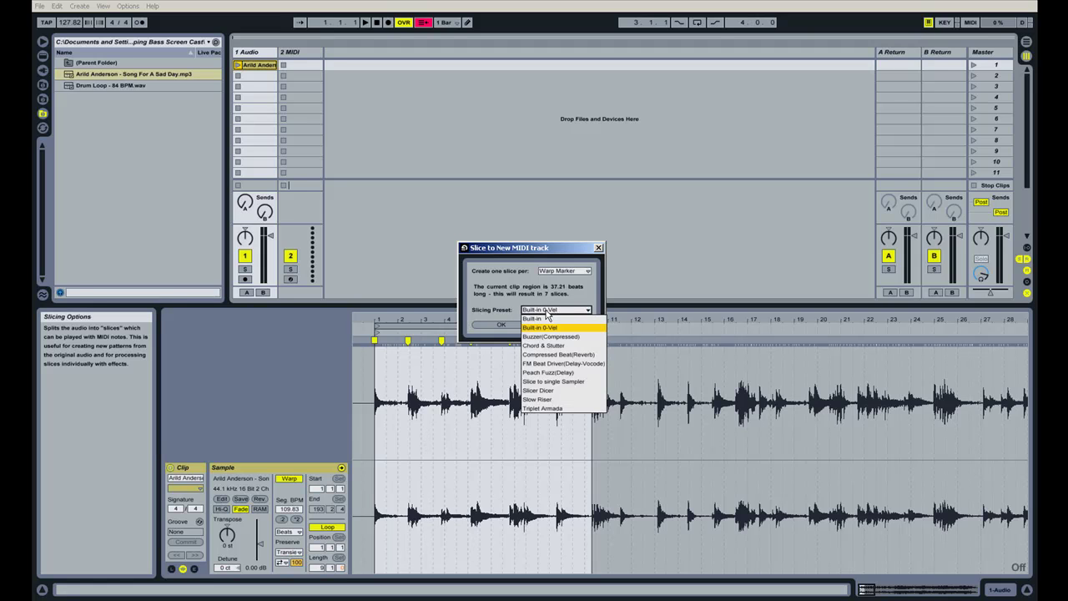
pyautogui.click(545, 328)
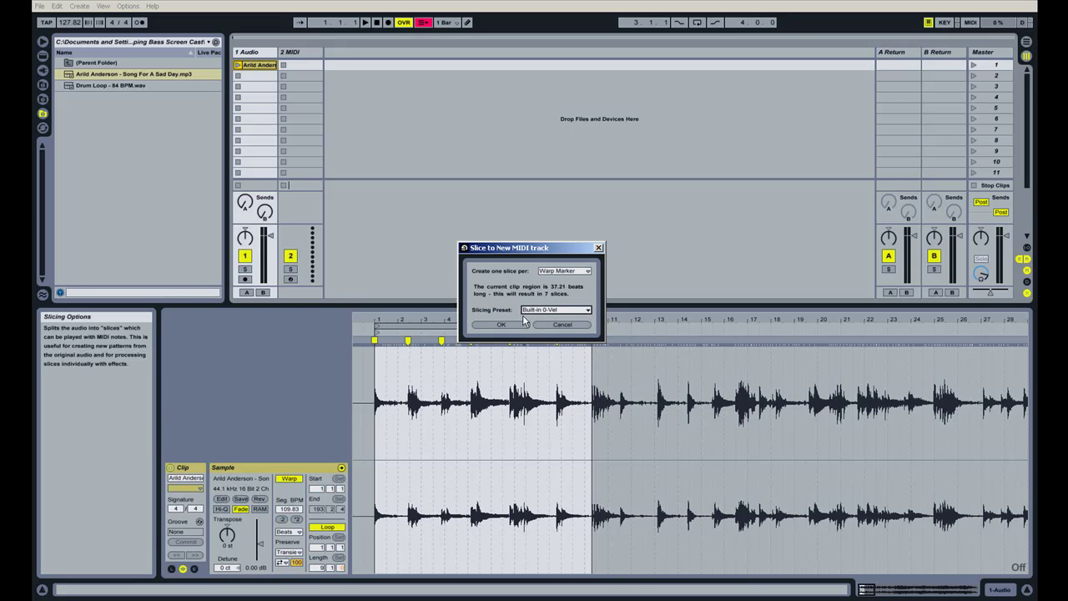
pyautogui.click(504, 324)
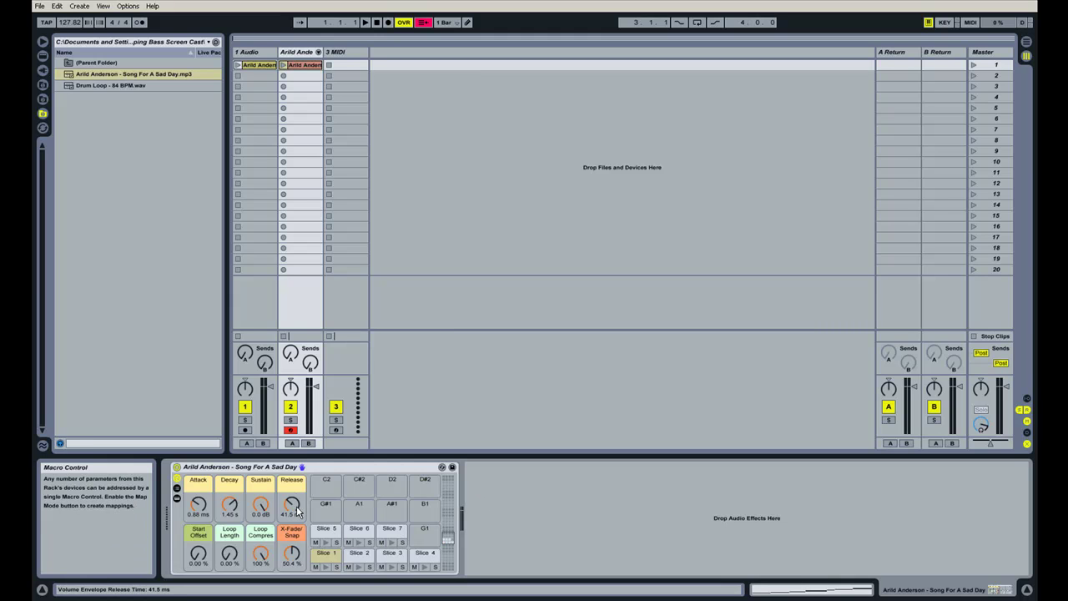
# Set the drum rack's Release macro to 60.0 s and its Attack macro to 0.00 ms while auditioning Slice 1.
pyautogui.press('a')
pyautogui.moveTo(291, 504); pyautogui.dragTo(291, 451)
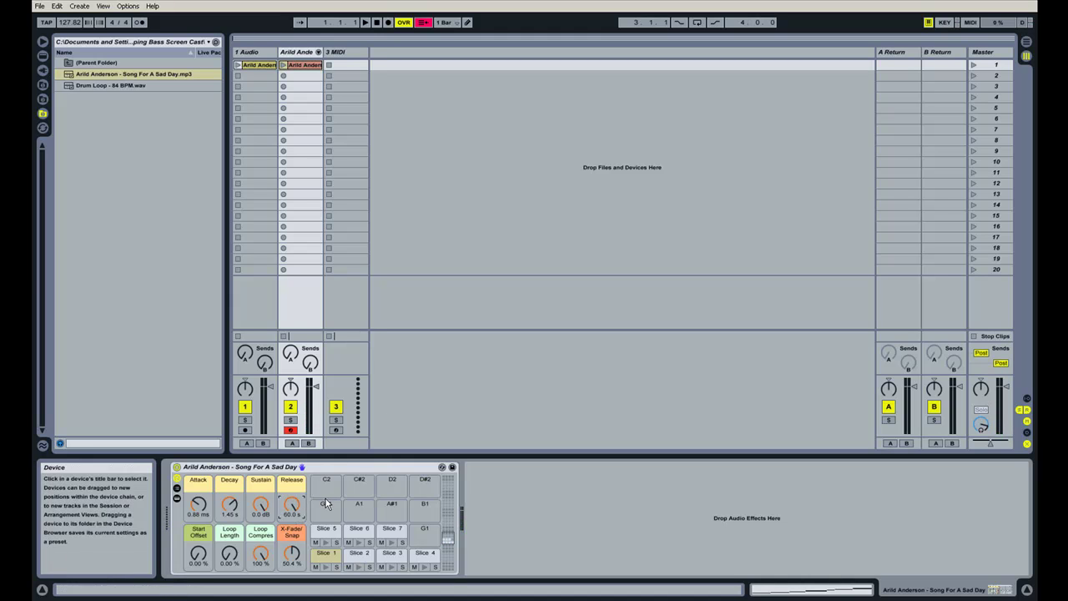
pyautogui.press('a')
pyautogui.press('a')
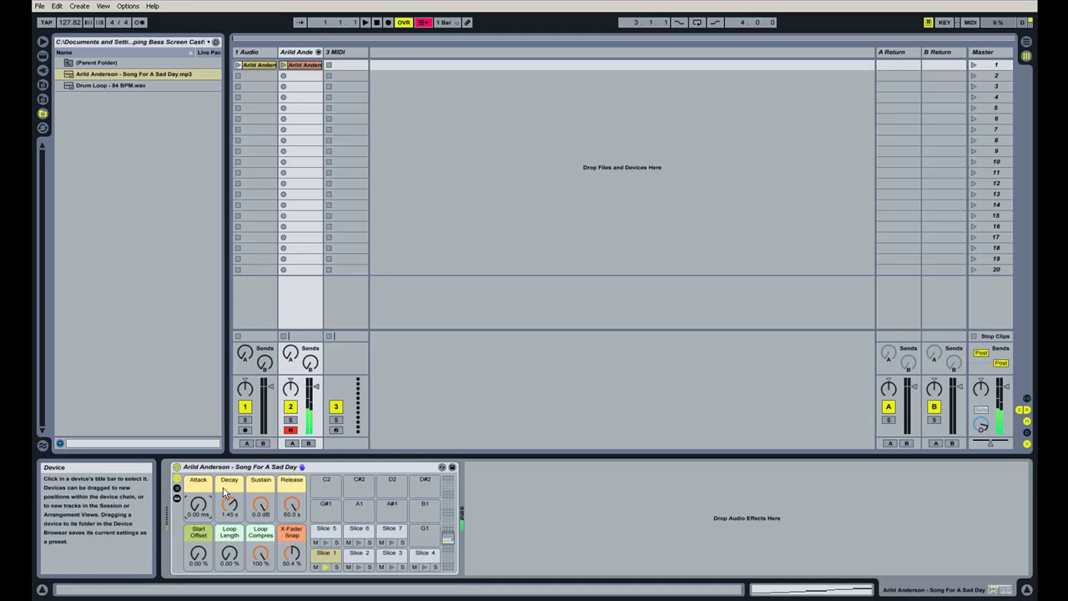
# Show the rack's chain list with the receive, play and choke settings of every slice.
pyautogui.click(177, 499)
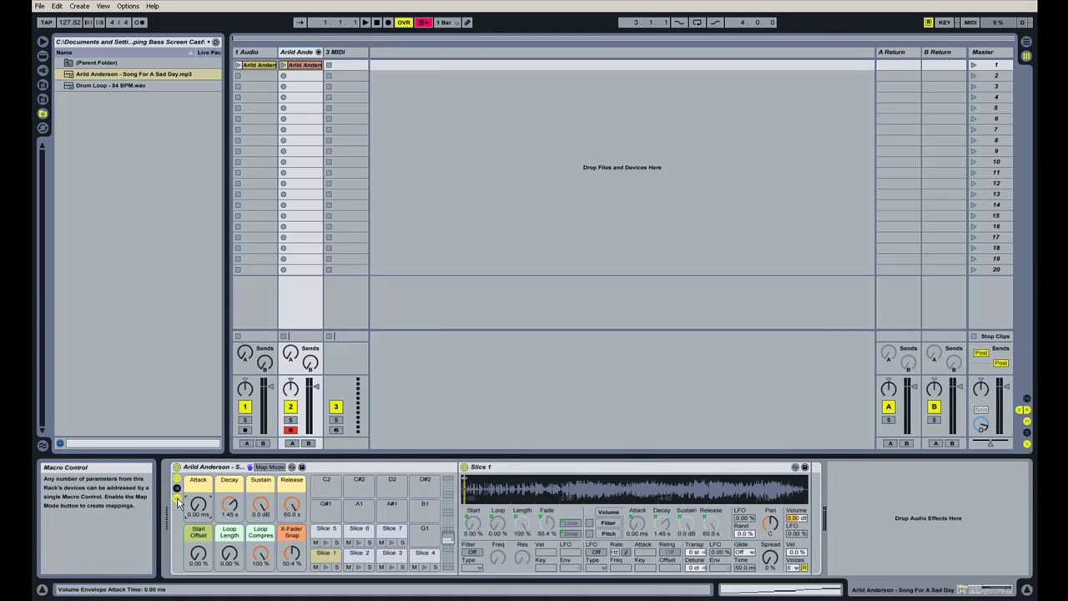
pyautogui.click(176, 499)
pyautogui.click(177, 492)
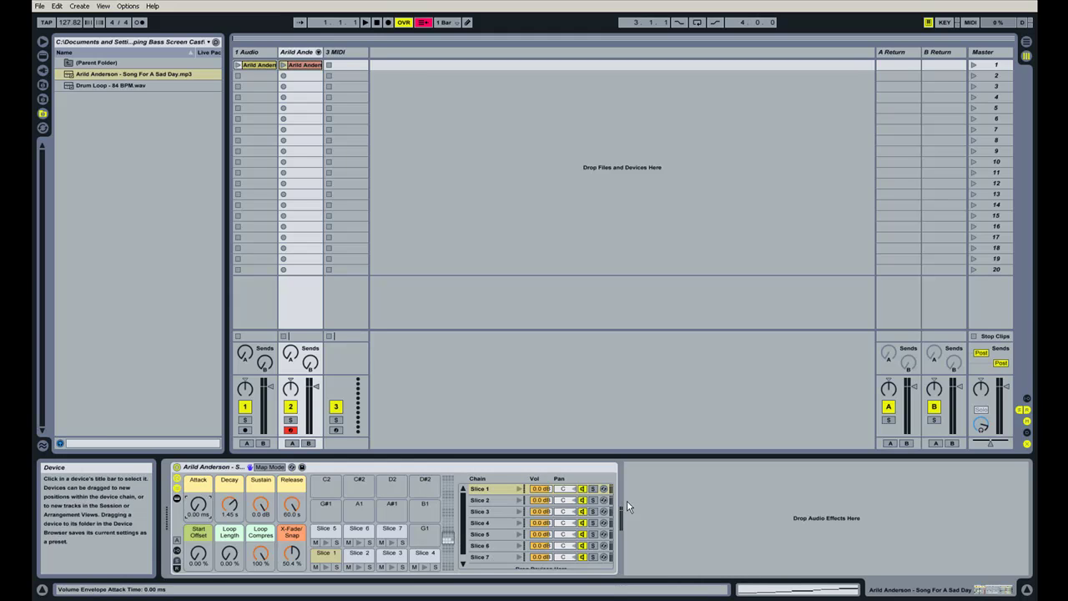
pyautogui.click(176, 554)
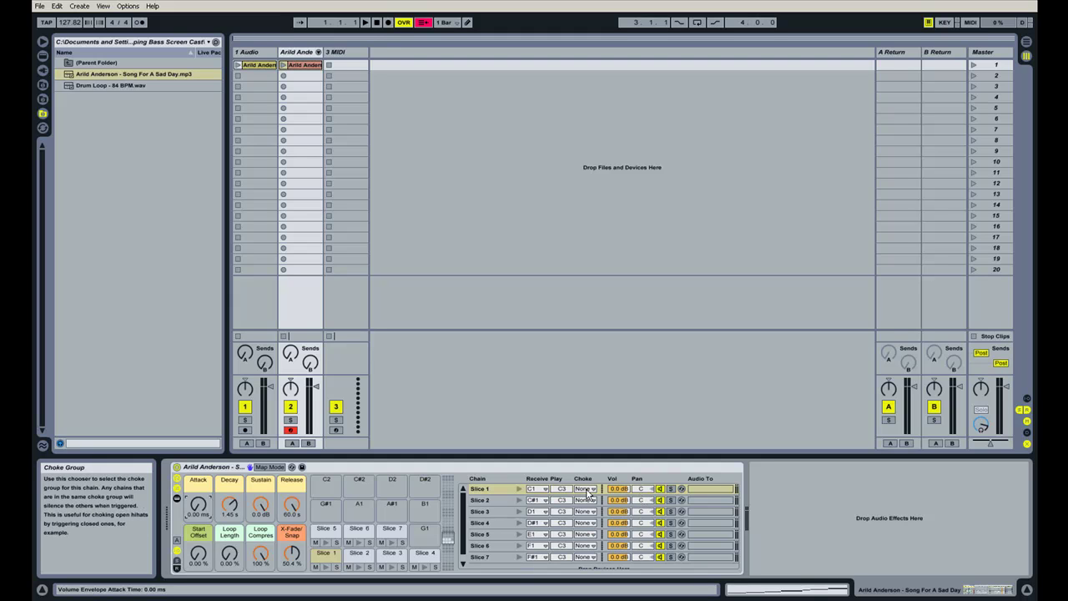
pyautogui.press('a')
# Assign Slices 1, 2 and 3 to choke group 1.
pyautogui.click(585, 489)
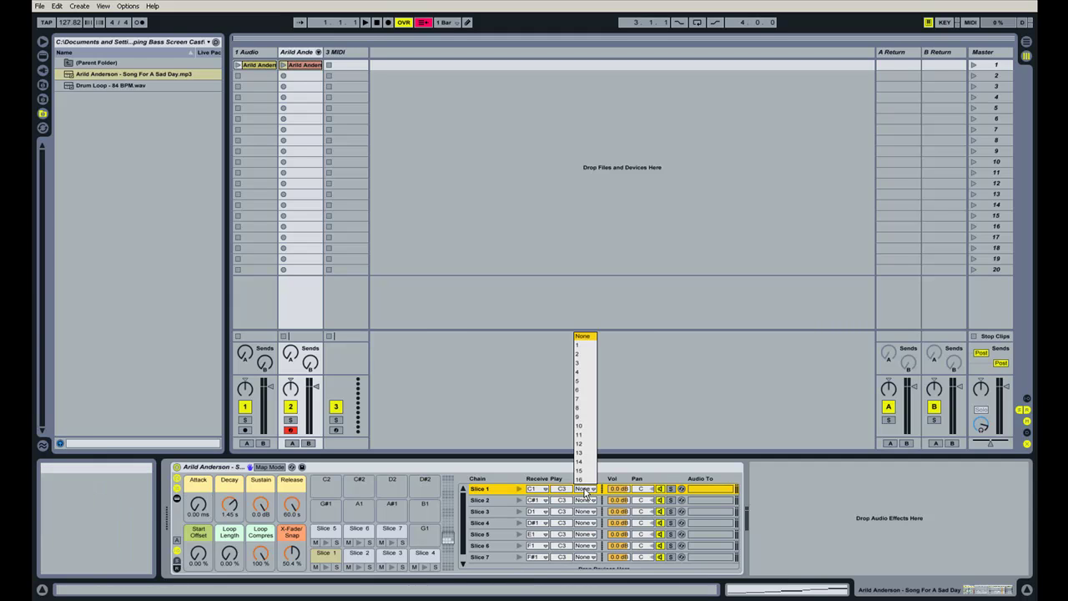
pyautogui.press('Down')
pyautogui.press('Return')
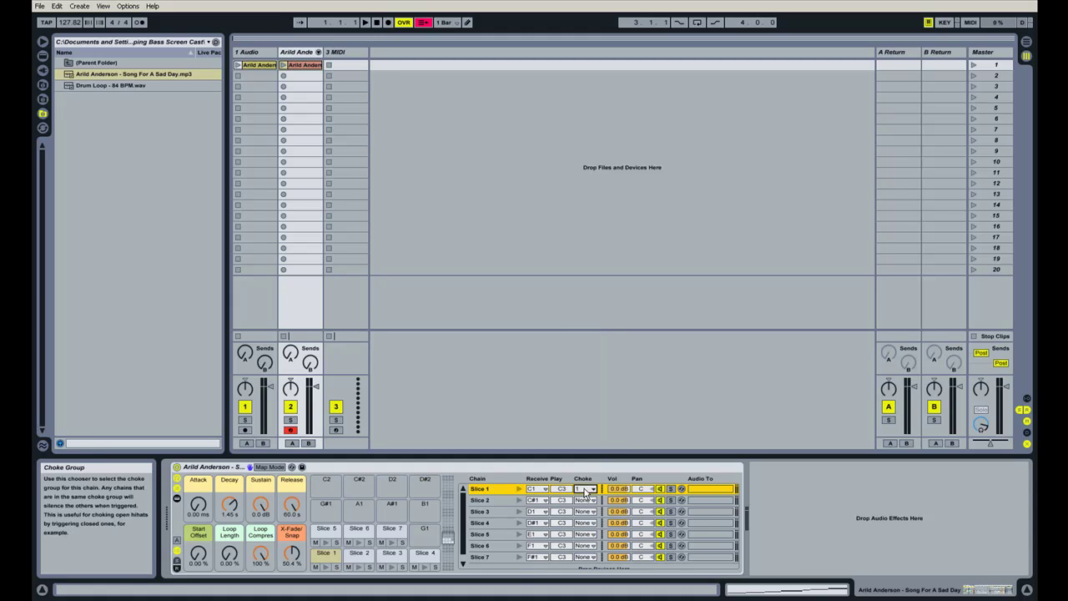
pyautogui.click(583, 500)
pyautogui.press('Down')
pyautogui.press('Return')
pyautogui.click(583, 512)
pyautogui.press('Down')
pyautogui.press('Return')
pyautogui.scroll(-1, 583, 512)
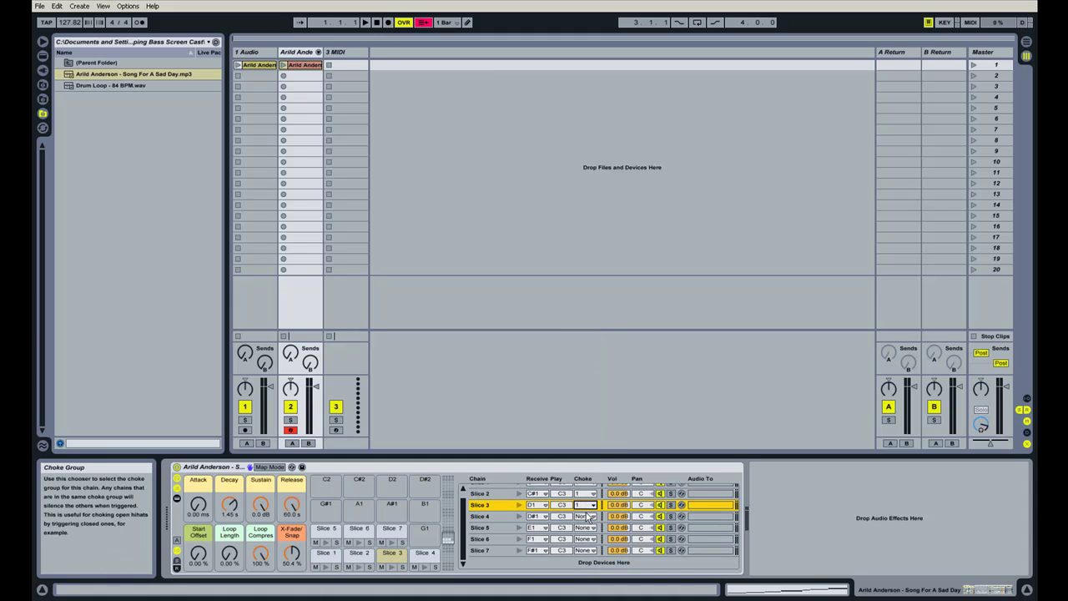
# Assign Slices 4, 5, 6 and 7 to choke group 1.
pyautogui.click(584, 518)
pyautogui.press('Down')
pyautogui.press('Return')
pyautogui.click(584, 528)
pyautogui.press('Down')
pyautogui.press('Return')
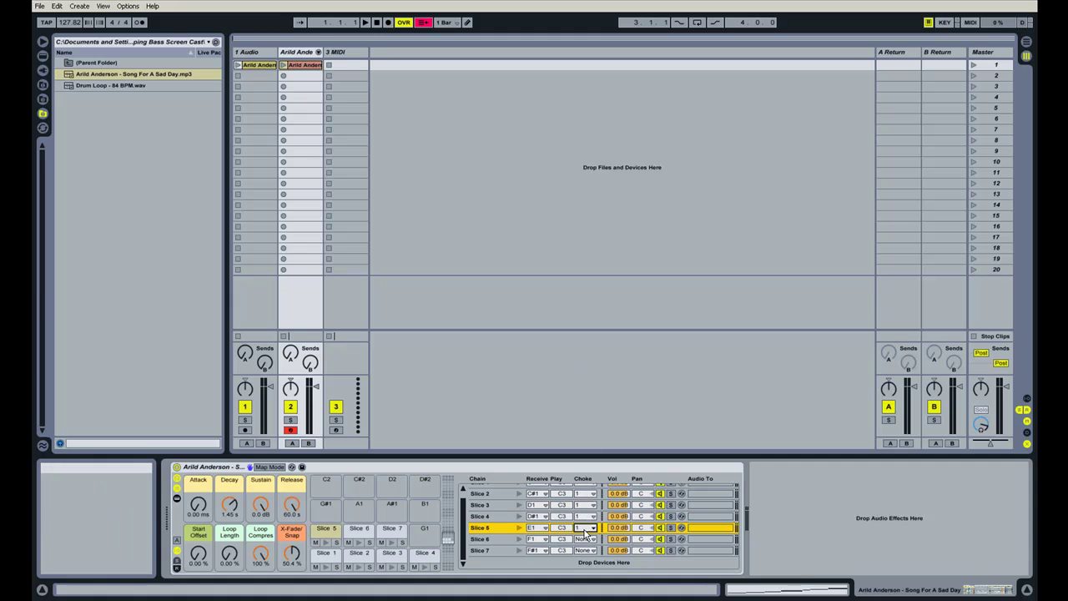
pyautogui.click(584, 539)
pyautogui.press('Return')
pyautogui.click(584, 550)
pyautogui.press('Down')
pyautogui.press('Return')
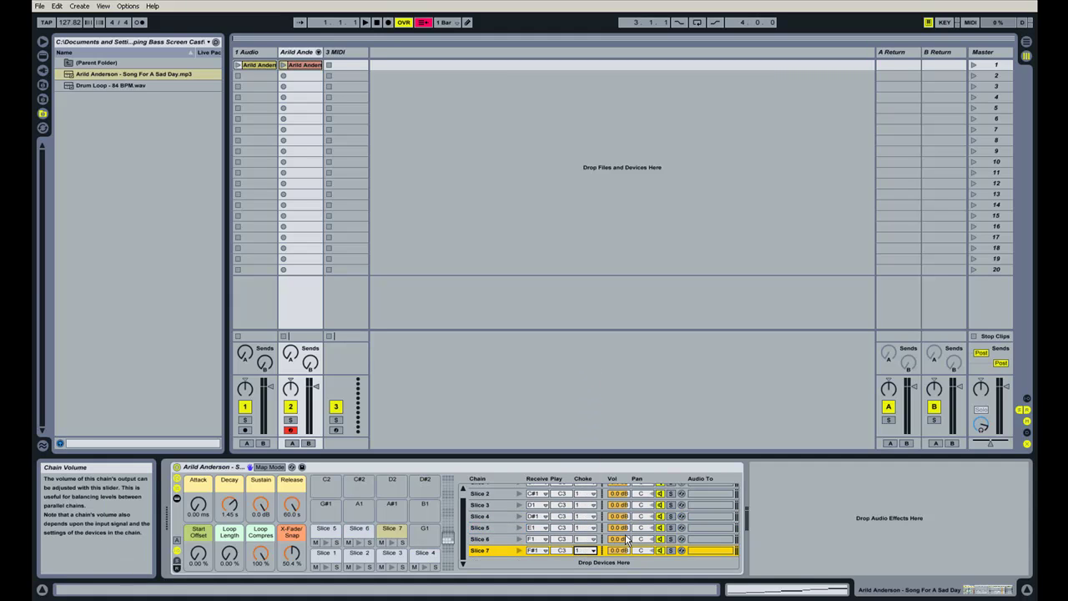
pyautogui.scroll(1, 626, 538)
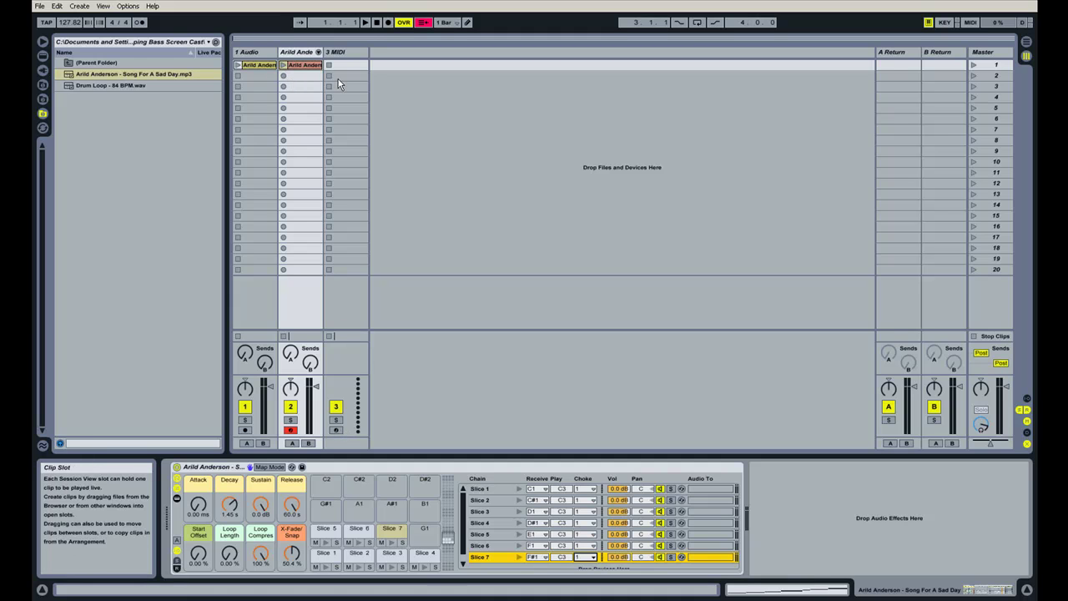
# Record a new MIDI bass pattern in the sliced track's second clip slot, stop playback and open its notes.
pyautogui.click(283, 77)
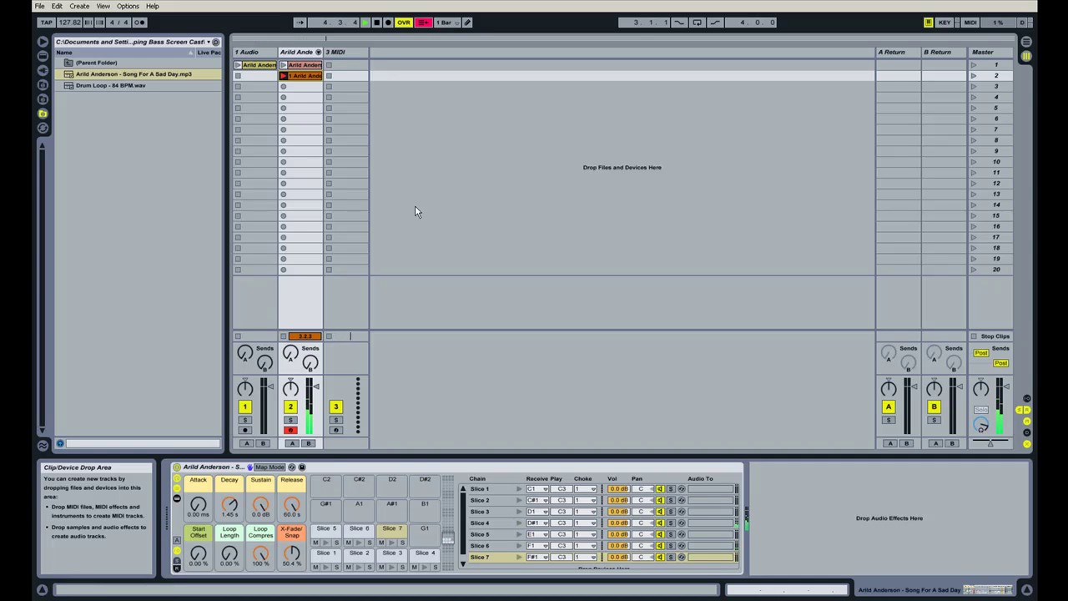
pyautogui.click(377, 23)
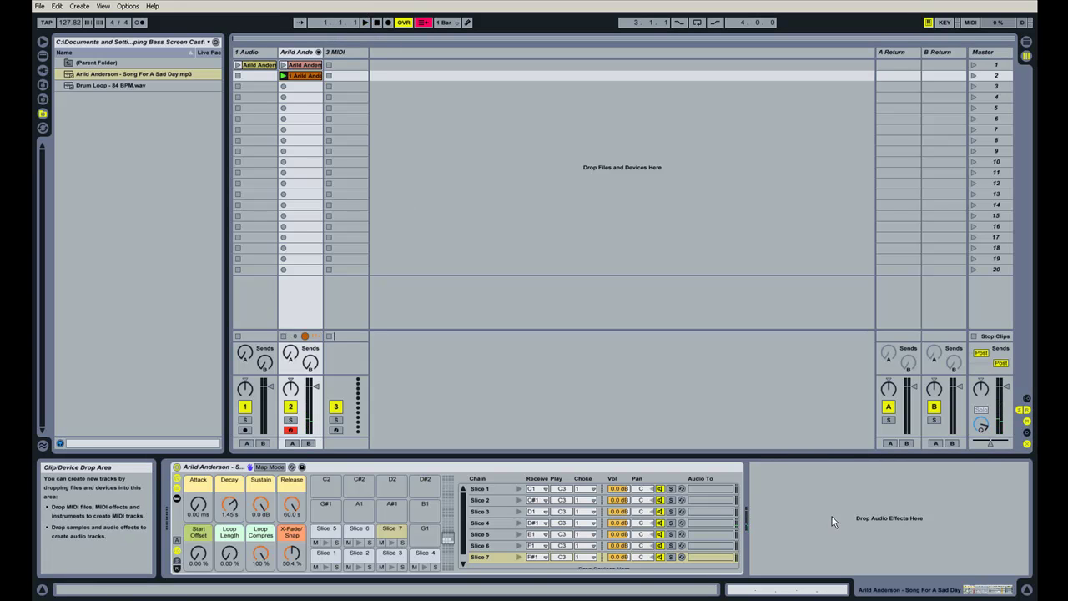
pyautogui.click(777, 593)
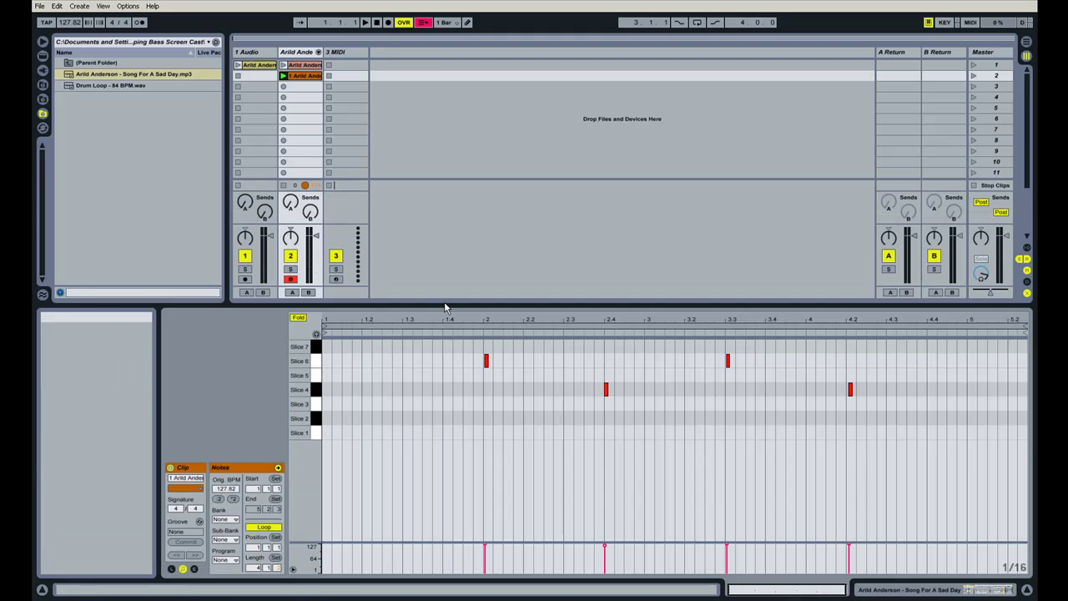
# Move all four recorded notes earlier together so the first Slice 6 note sits near the clip's start.
pyautogui.moveTo(517, 319)
pyautogui.mouseDown()
pyautogui.moveTo(509, 329)
pyautogui.moveTo(514, 321)
pyautogui.mouseUp()
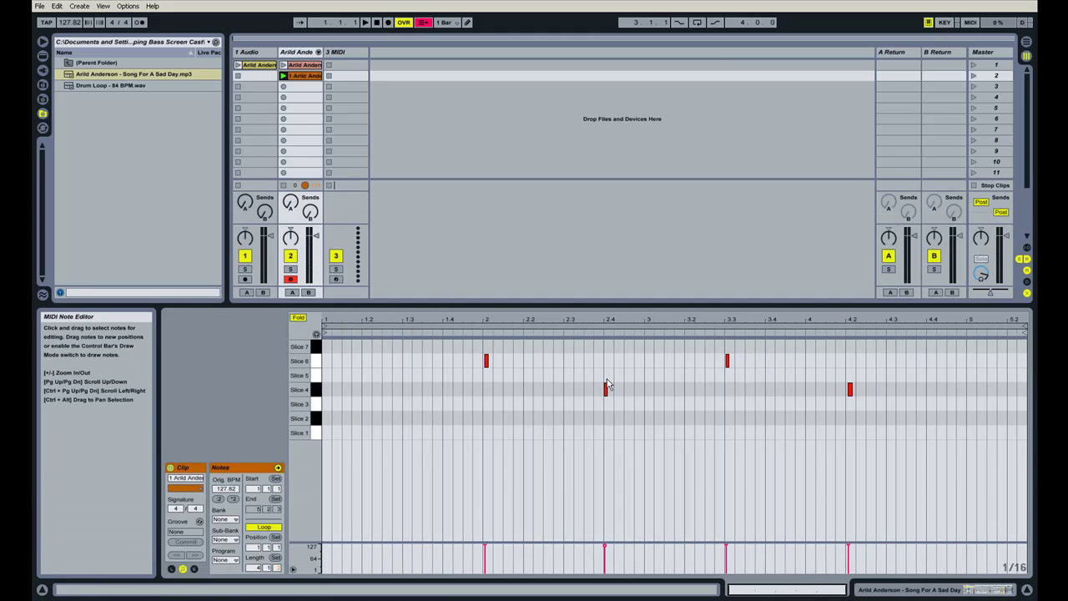
pyautogui.moveTo(589, 318); pyautogui.dragTo(587, 317)
pyautogui.moveTo(481, 357); pyautogui.dragTo(922, 421)
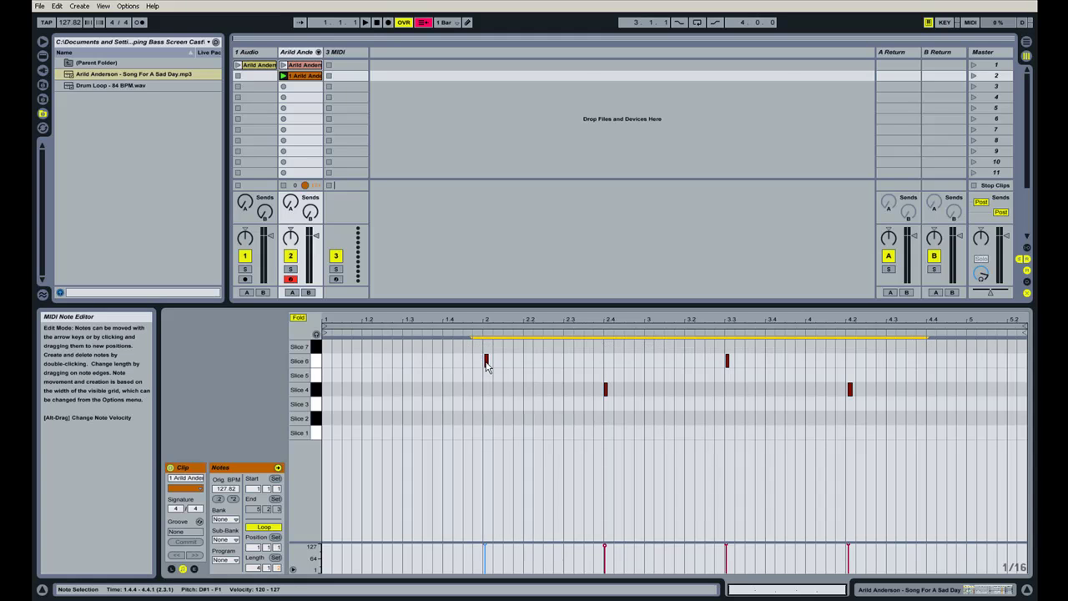
pyautogui.moveTo(487, 370); pyautogui.dragTo(329, 369)
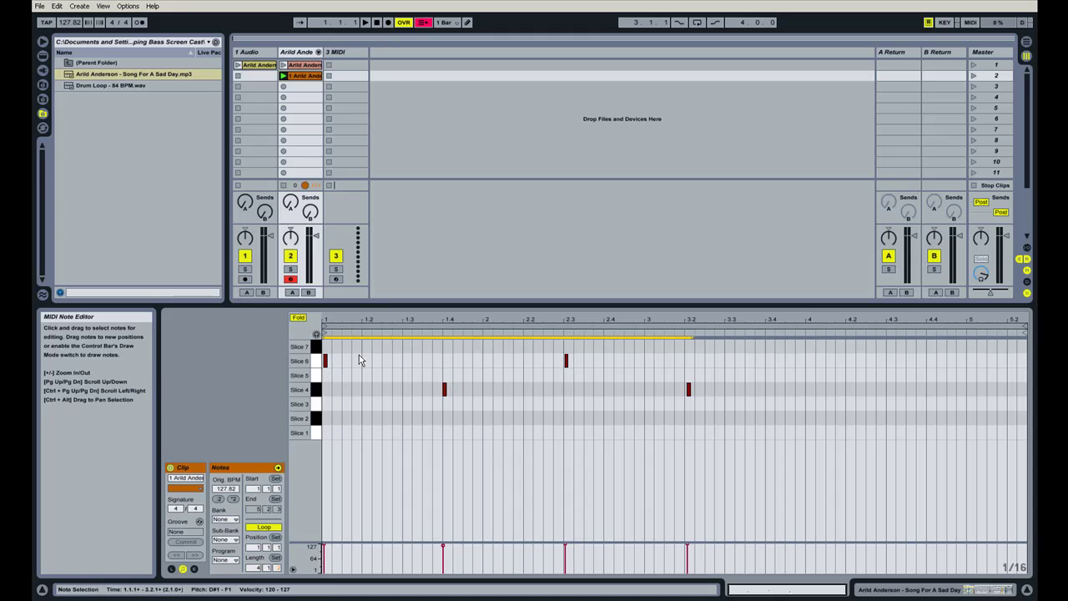
# Turn the note editor's grid off and nudge the four selected notes so the first begins exactly at beat 1.
pyautogui.rightClick(361, 360)
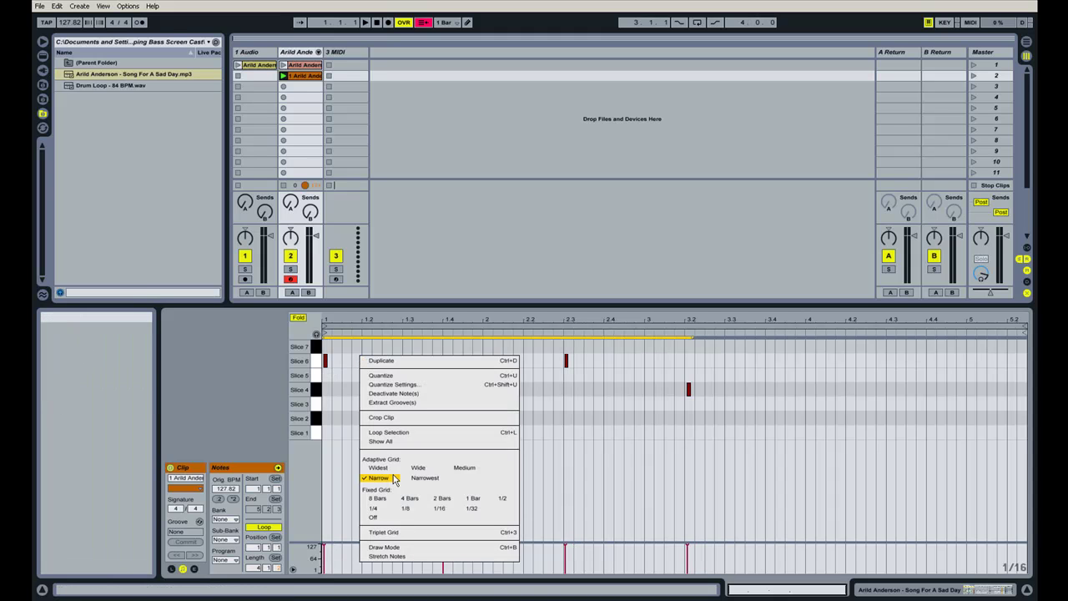
pyautogui.click(373, 517)
pyautogui.moveTo(332, 320); pyautogui.dragTo(339, 368)
pyautogui.moveTo(388, 323); pyautogui.dragTo(388, 269)
pyautogui.moveTo(332, 324); pyautogui.dragTo(332, 318)
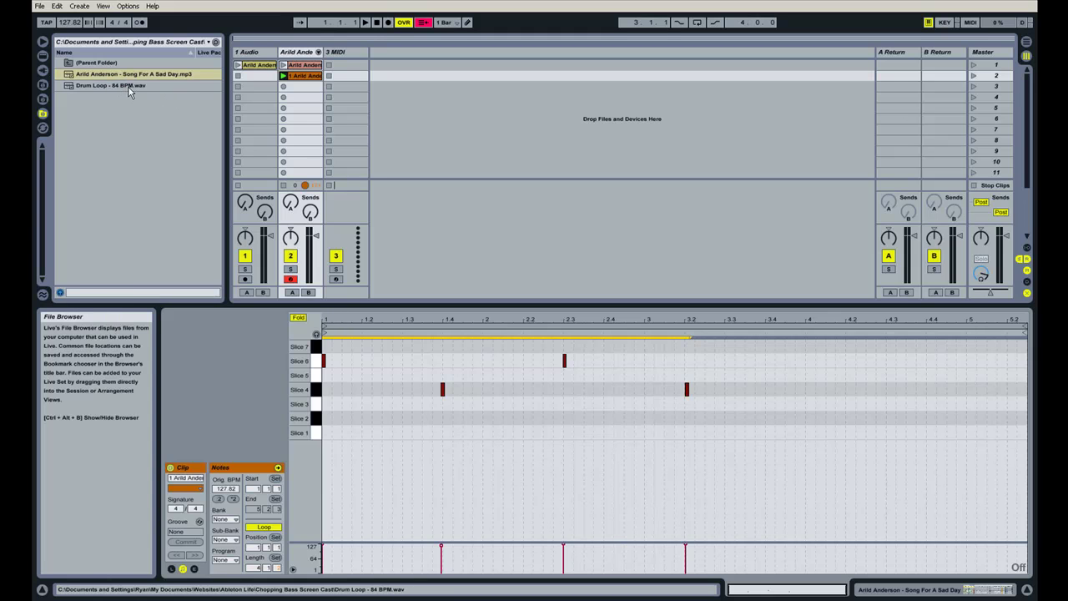
# Set the project tempo to 84.00 BPM and examine the first note's alignment with the clip start.
pyautogui.click(70, 22)
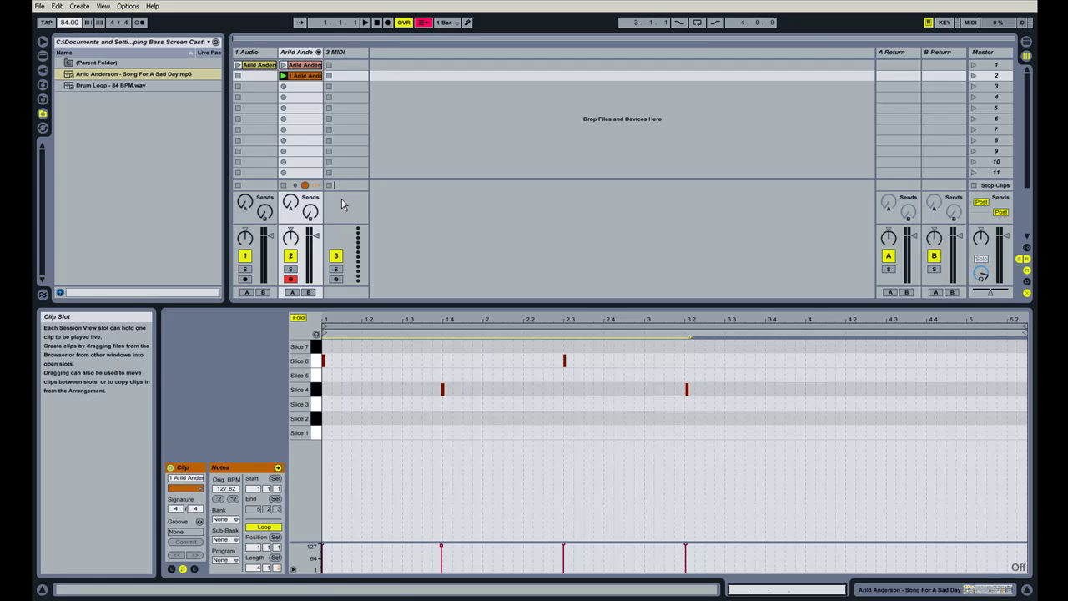
pyautogui.moveTo(372, 320)
pyautogui.mouseDown()
pyautogui.moveTo(370, 334)
pyautogui.moveTo(401, 364)
pyautogui.mouseUp()
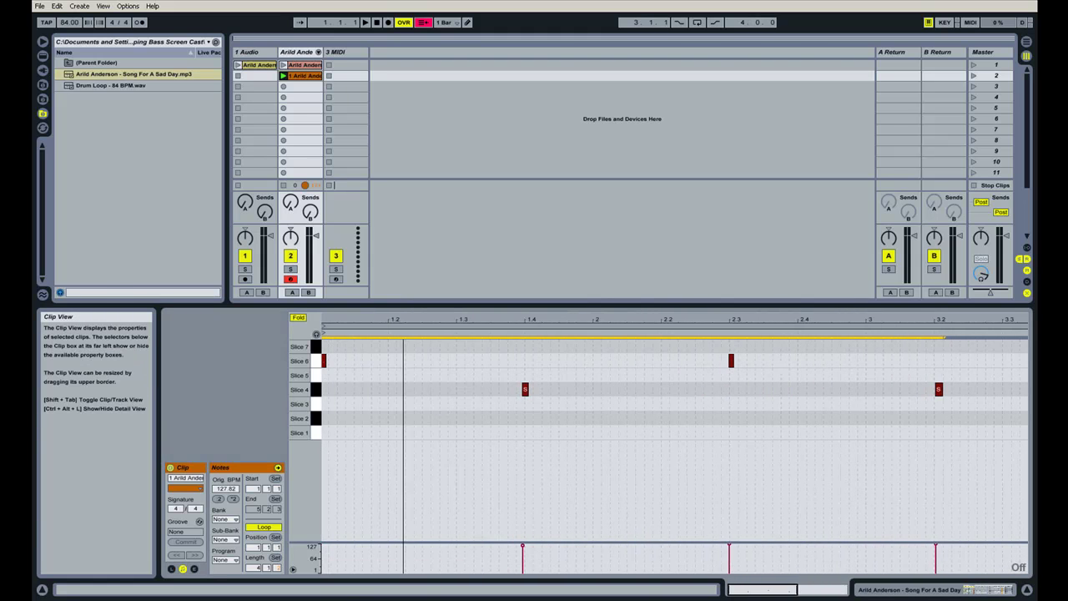
pyautogui.moveTo(406, 320); pyautogui.dragTo(435, 358)
pyautogui.moveTo(442, 320); pyautogui.dragTo(422, 281)
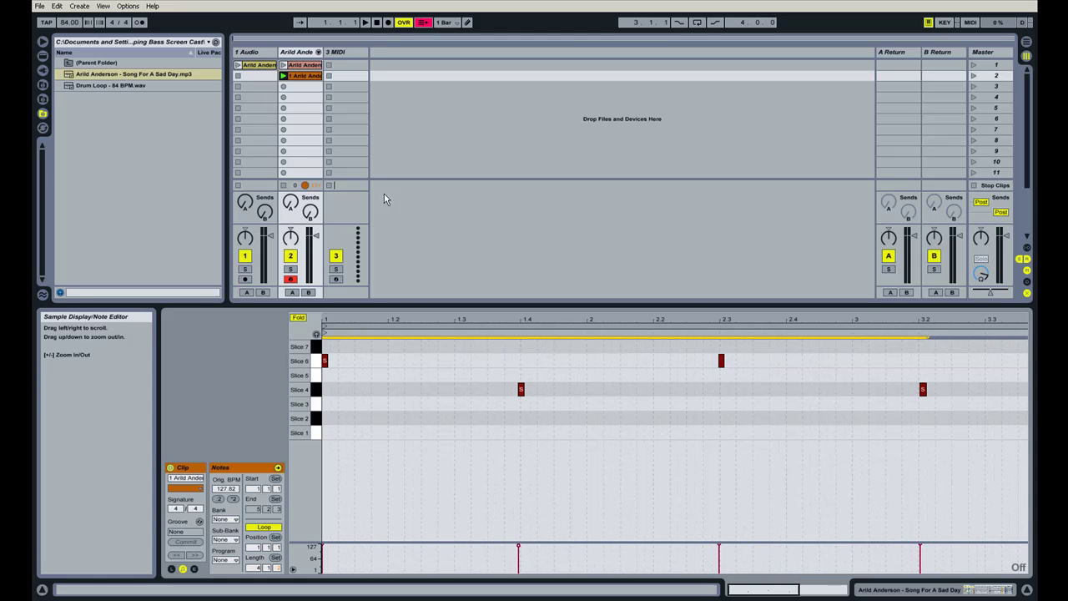
# Disarm the sliced bass track and audition the recorded clip against the metronome.
pyautogui.click(283, 75)
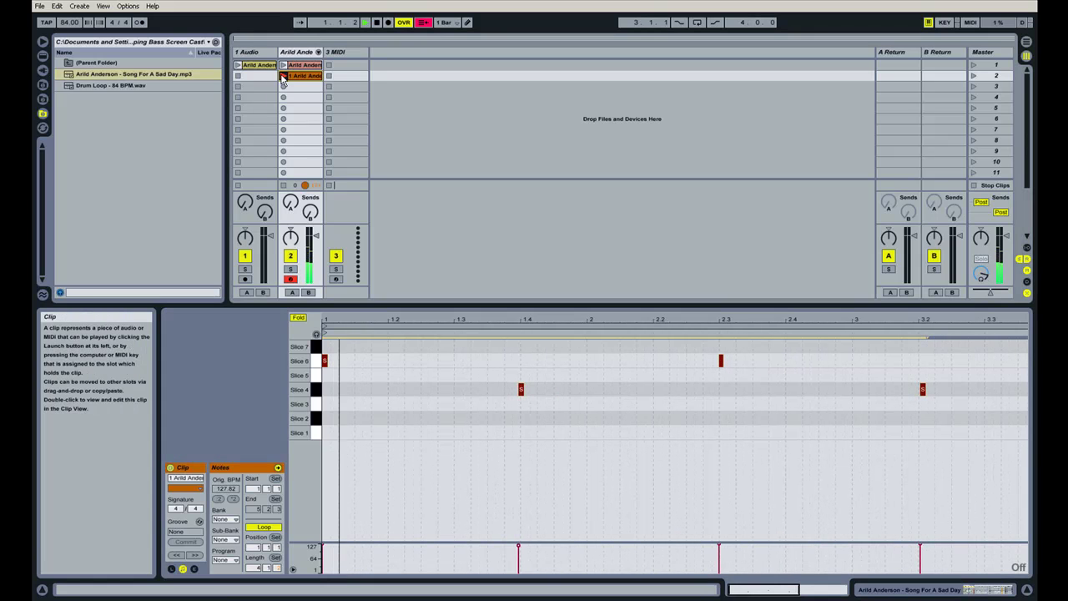
pyautogui.click(291, 279)
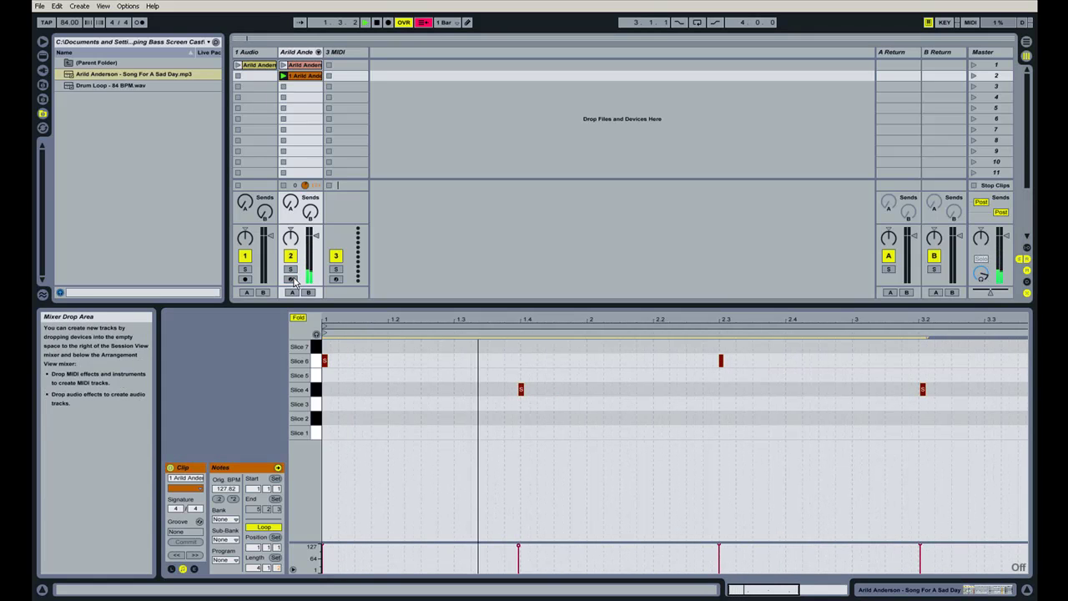
pyautogui.click(283, 87)
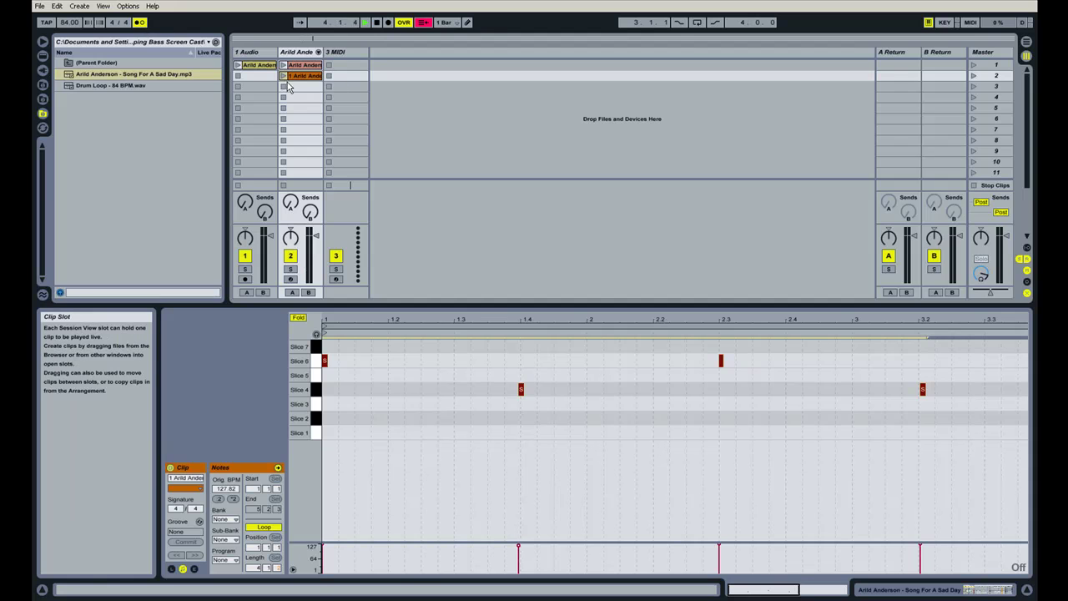
pyautogui.click(376, 27)
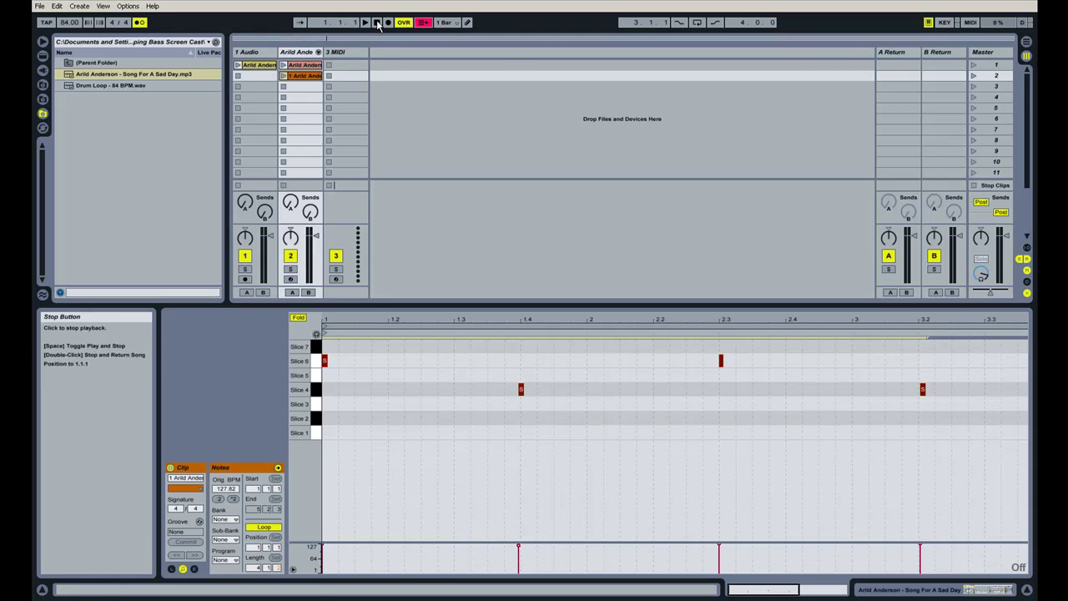
pyautogui.click(284, 77)
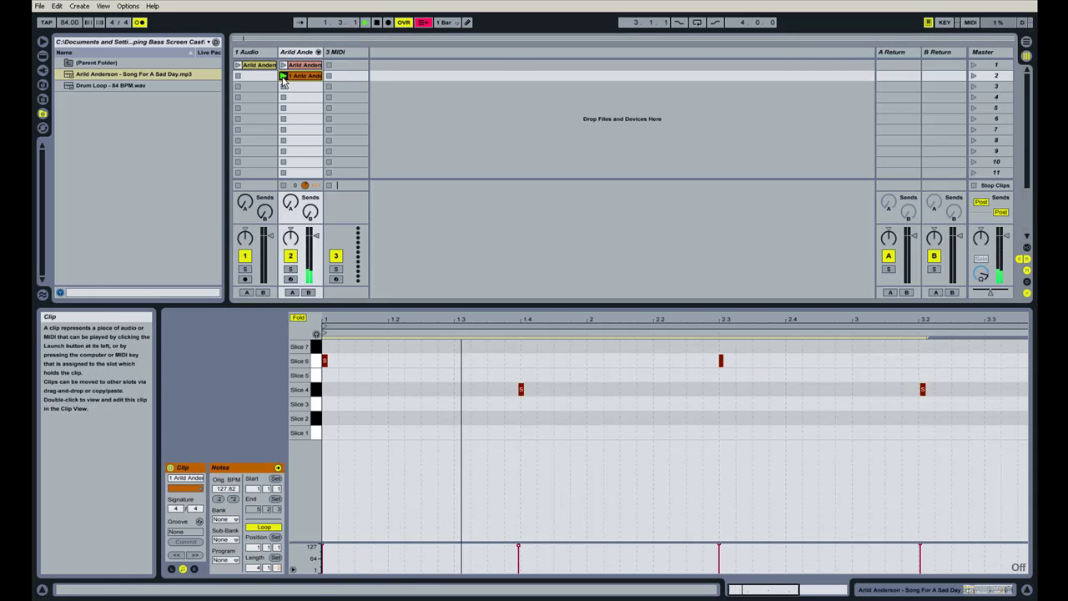
pyautogui.click(284, 87)
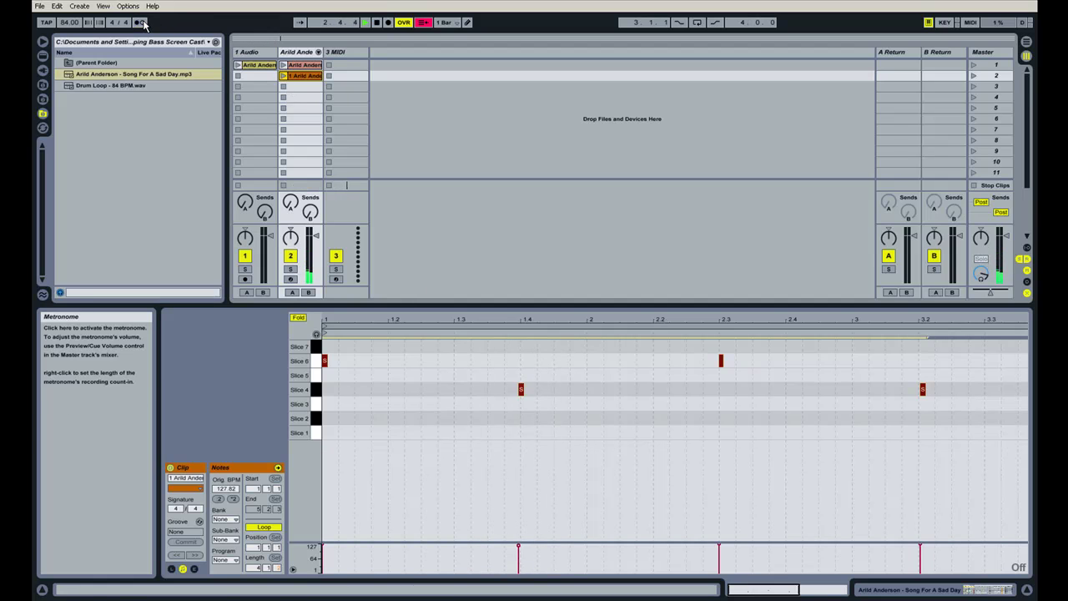
# Shift the notes earlier so the first Slice 4 note reaches 1.3, and delete the last two notes.
pyautogui.moveTo(465, 322); pyautogui.dragTo(577, 372)
pyautogui.moveTo(645, 391); pyautogui.dragTo(479, 392)
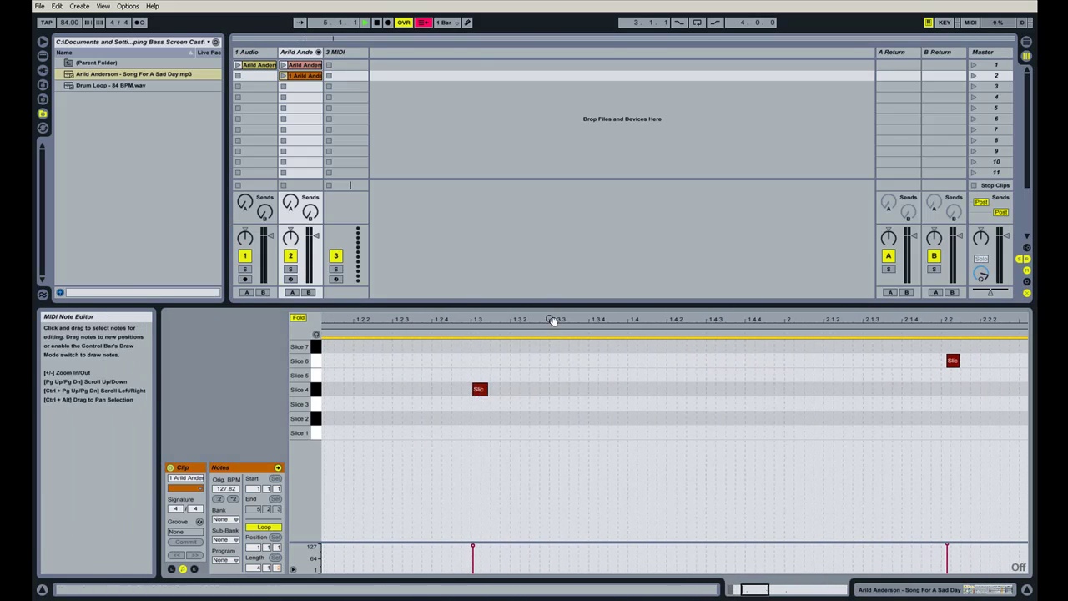
pyautogui.moveTo(551, 320)
pyautogui.mouseDown()
pyautogui.moveTo(527, 284)
pyautogui.moveTo(485, 275)
pyautogui.mouseUp()
pyautogui.moveTo(807, 399); pyautogui.dragTo(589, 350)
pyautogui.press('Delete')
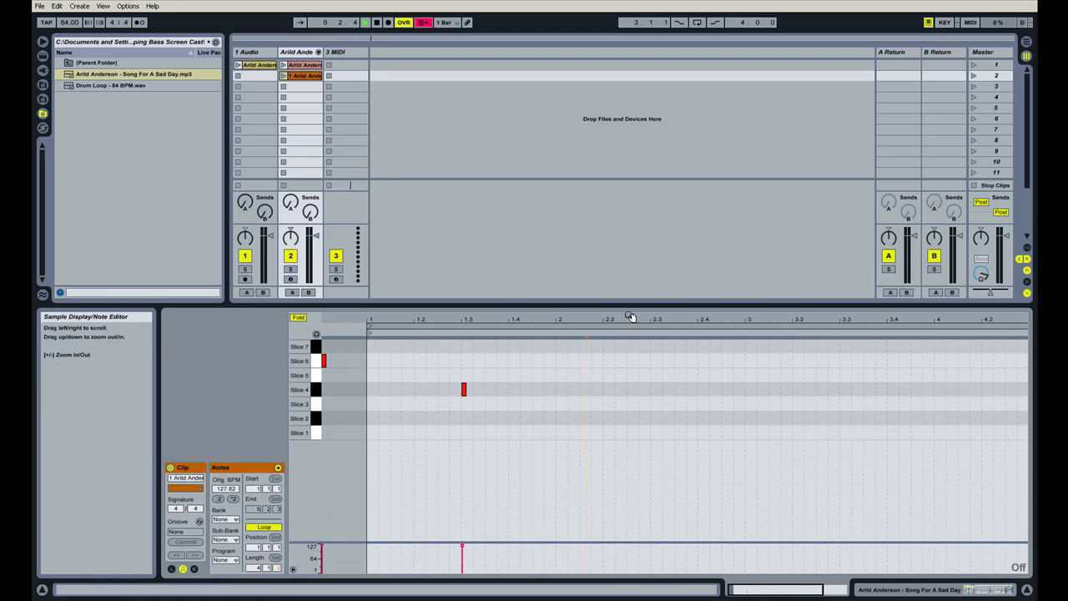
# Move the remaining Slice 6 and Slice 4 notes together so the Slice 6 note starts at beat 1.
pyautogui.moveTo(631, 317); pyautogui.dragTo(570, 284)
pyautogui.moveTo(379, 319); pyautogui.dragTo(376, 319)
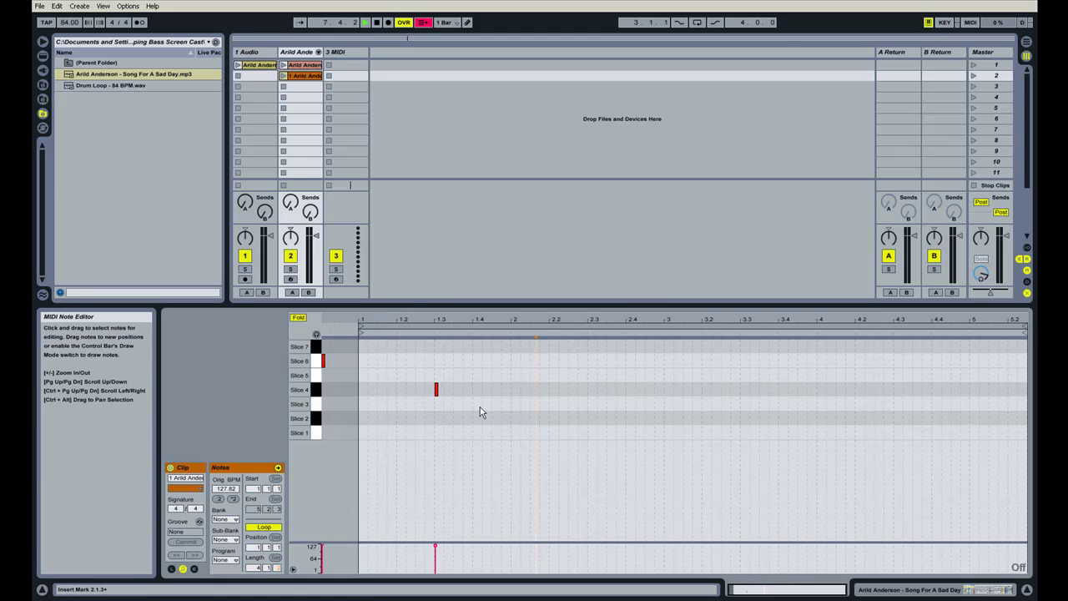
pyautogui.moveTo(480, 411); pyautogui.dragTo(361, 364)
# Move the Slice 4 note to 1.3 and audition the clip with the metronome switched on.
pyautogui.moveTo(378, 319); pyautogui.dragTo(379, 350)
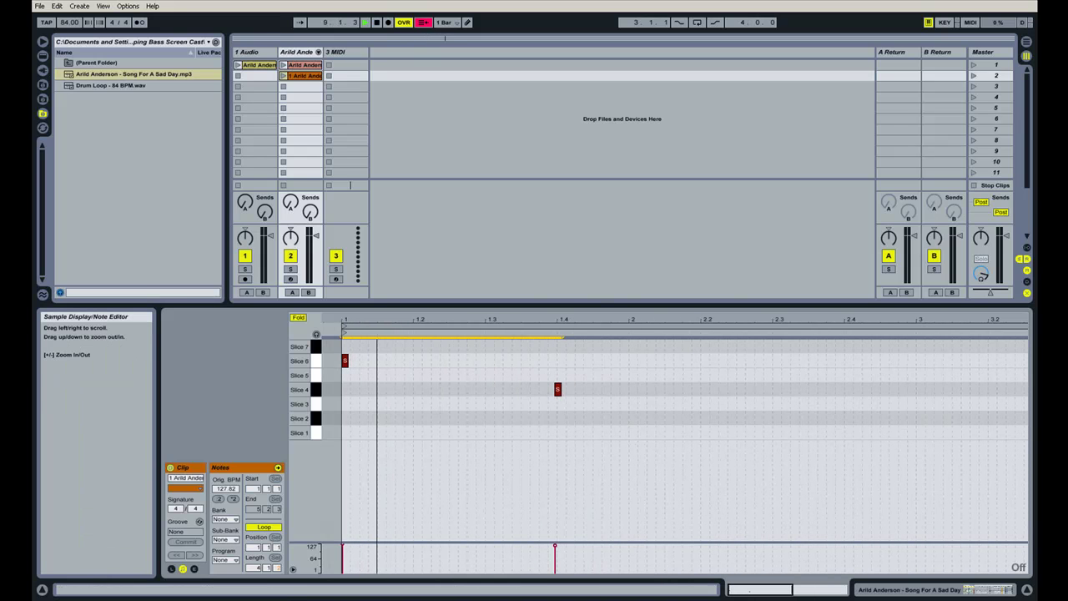
pyautogui.moveTo(582, 399); pyautogui.dragTo(490, 390)
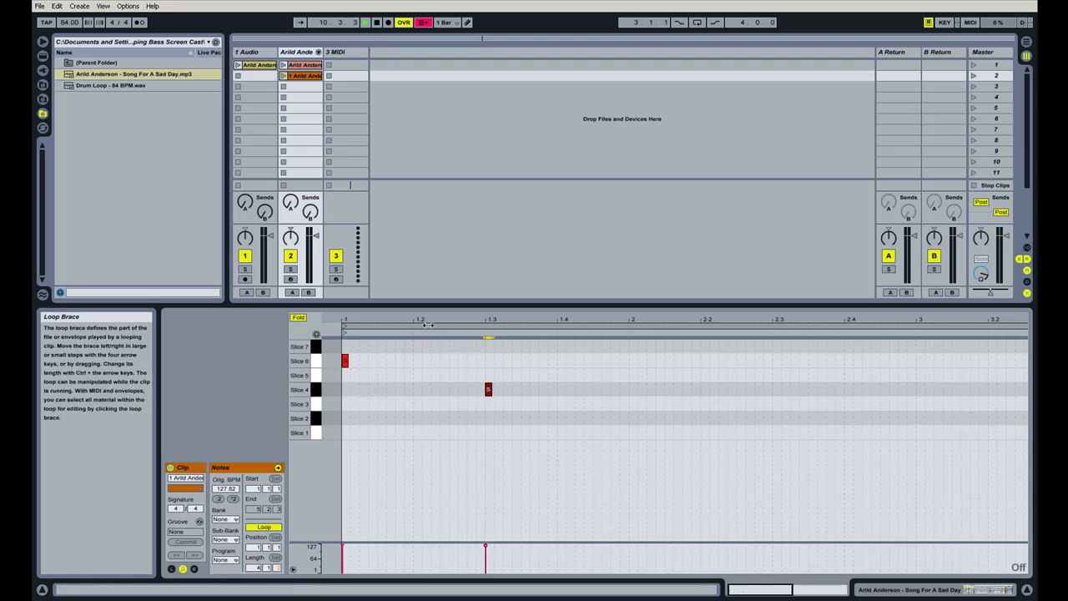
pyautogui.moveTo(425, 320); pyautogui.dragTo(424, 289)
pyautogui.moveTo(350, 320); pyautogui.dragTo(357, 350)
pyautogui.click(285, 77)
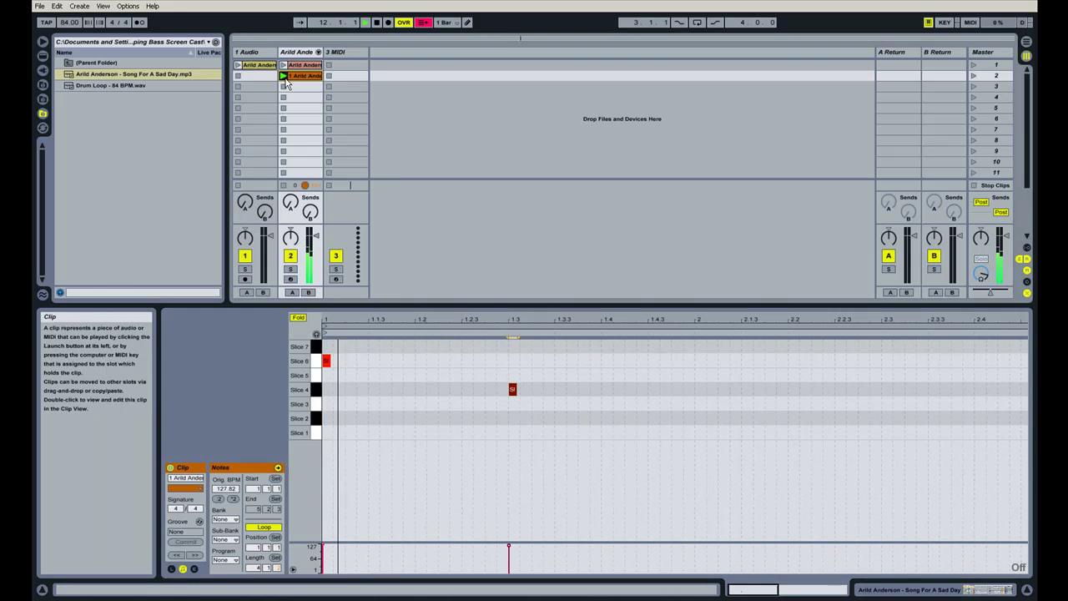
pyautogui.click(140, 23)
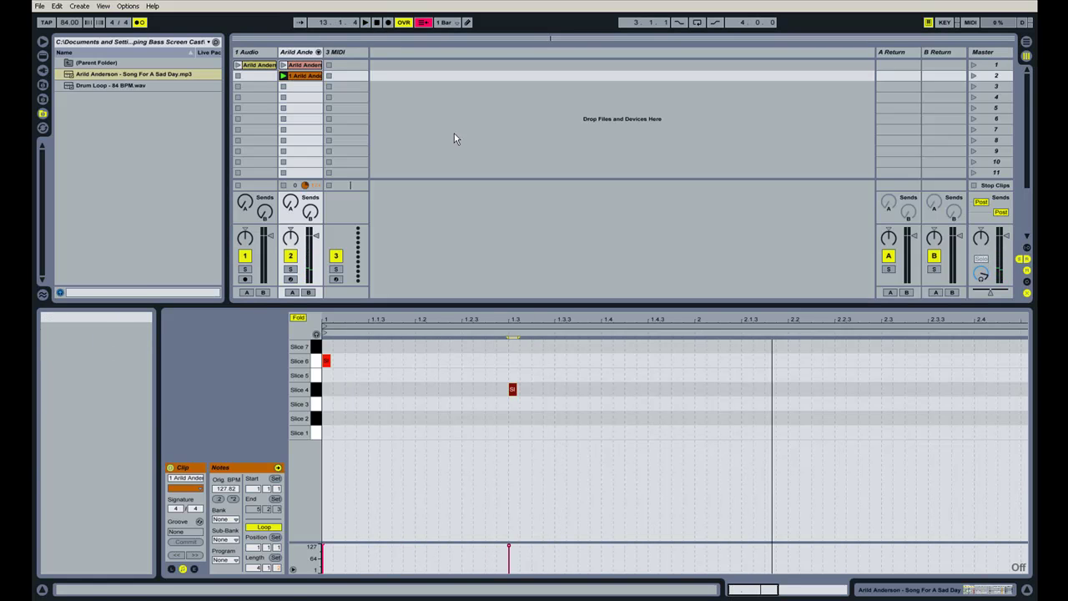
# Set the bass clip's loop length to 1 bar.
pyautogui.moveTo(562, 397); pyautogui.dragTo(322, 349)
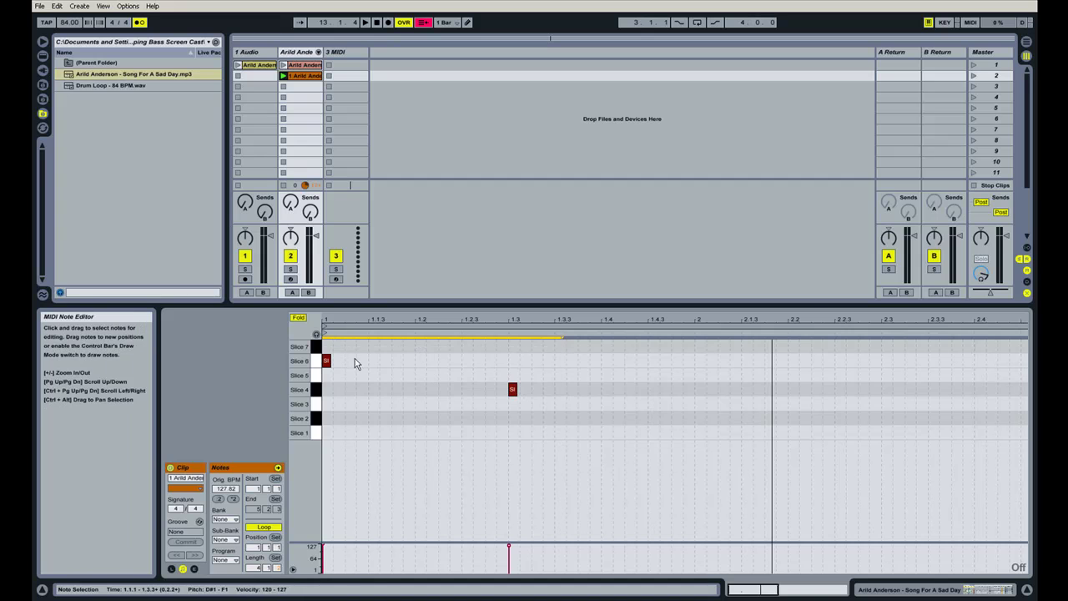
pyautogui.moveTo(675, 322); pyautogui.dragTo(675, 266)
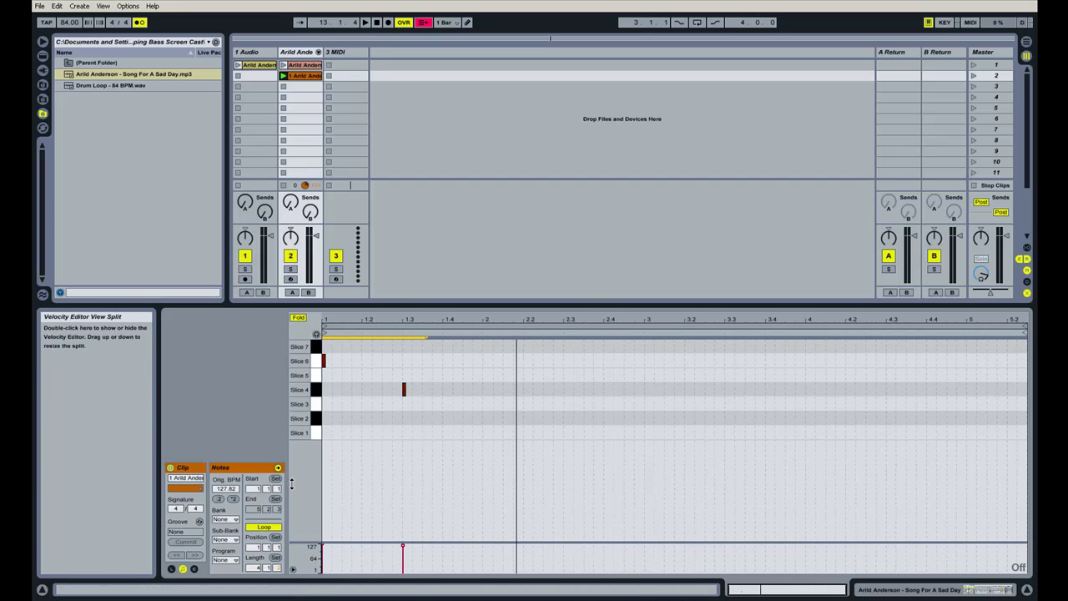
pyautogui.click(257, 568)
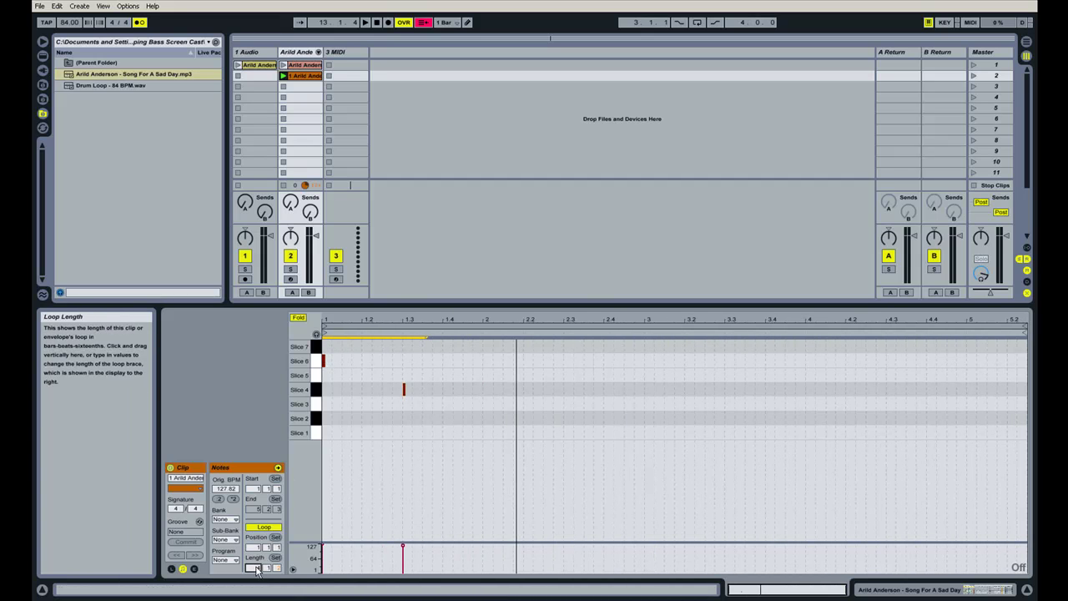
pyautogui.write('1')
pyautogui.press('Return')
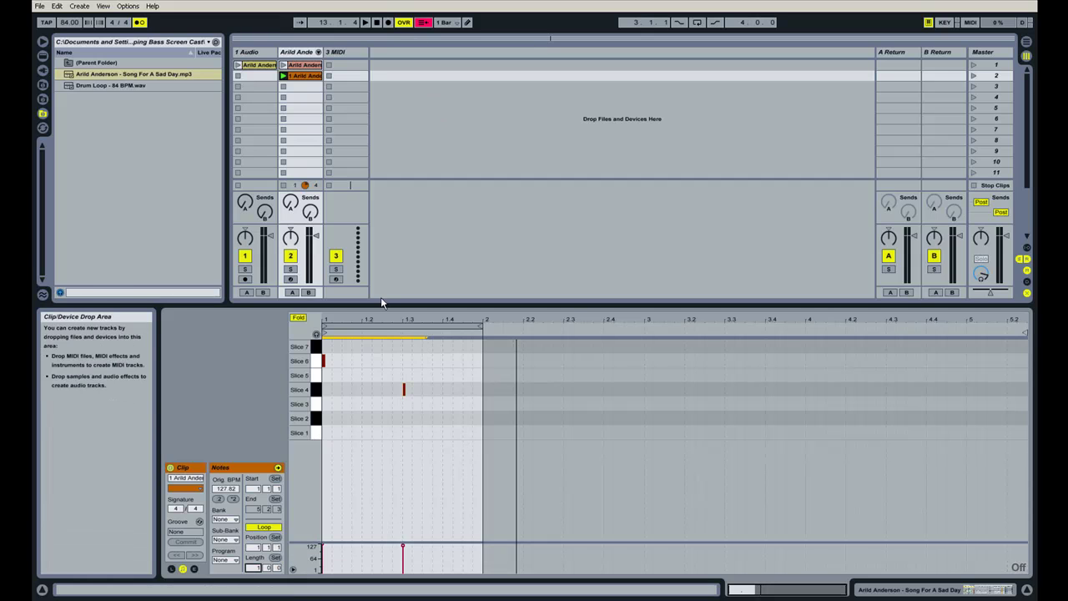
# Audition the looped bass clip and place Drum Loop - 84 BPM.wav in the first slot of a new audio track.
pyautogui.click(283, 77)
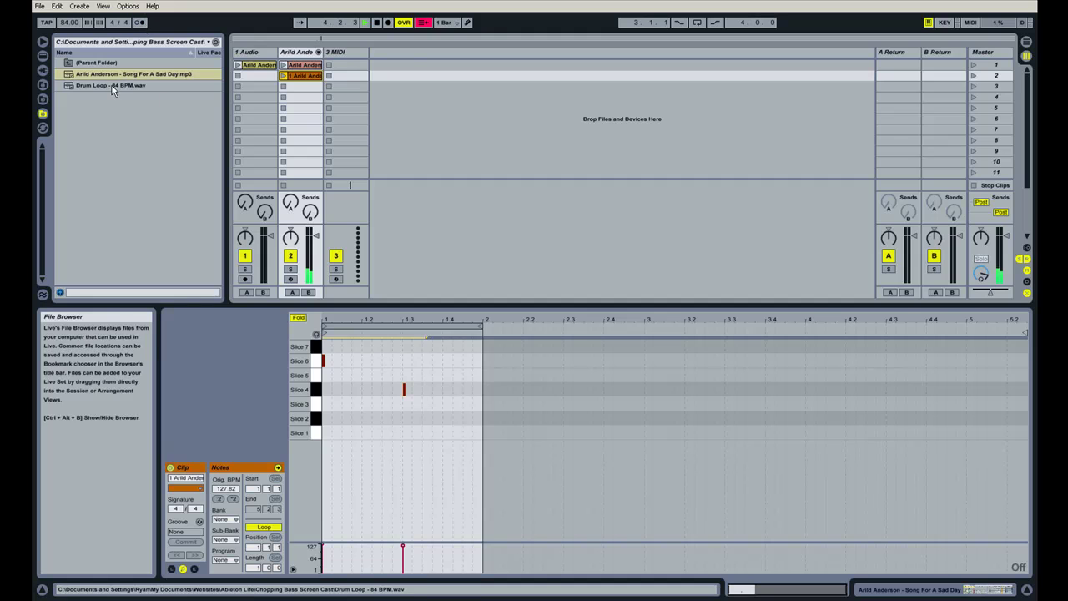
pyautogui.moveTo(102, 84); pyautogui.dragTo(389, 67)
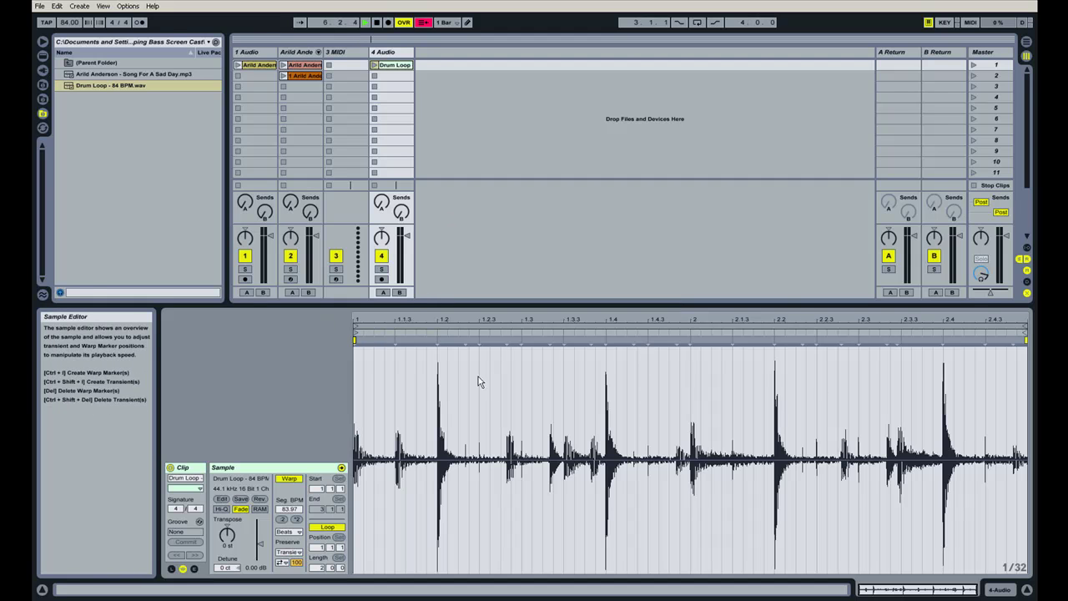
# Delete the original seven-slice clip and move the newly recorded bass clip into the first slot.
pyautogui.click(307, 68)
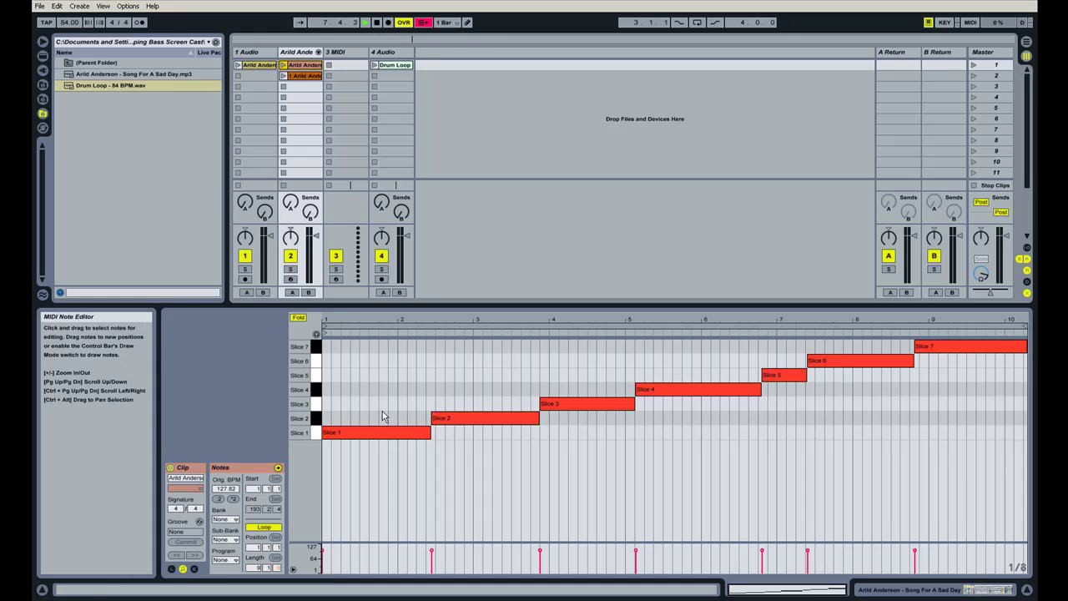
pyautogui.press('Delete')
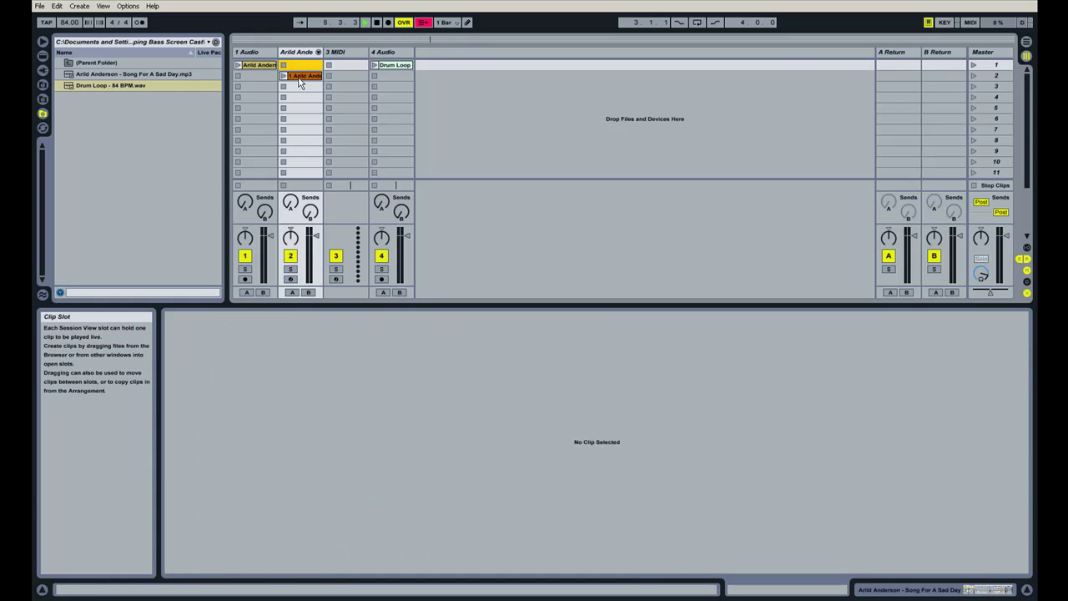
pyautogui.click(298, 75)
pyautogui.moveTo(300, 73); pyautogui.dragTo(300, 68)
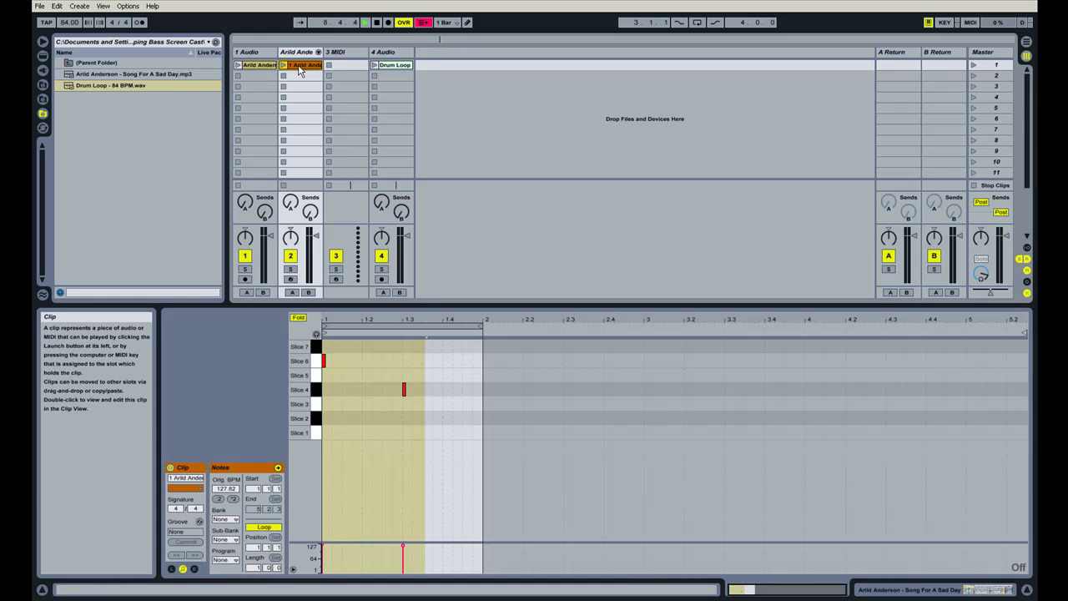
# Delete the original 1 Audio track and the empty MIDI track.
pyautogui.click(253, 53)
pyautogui.press('Delete')
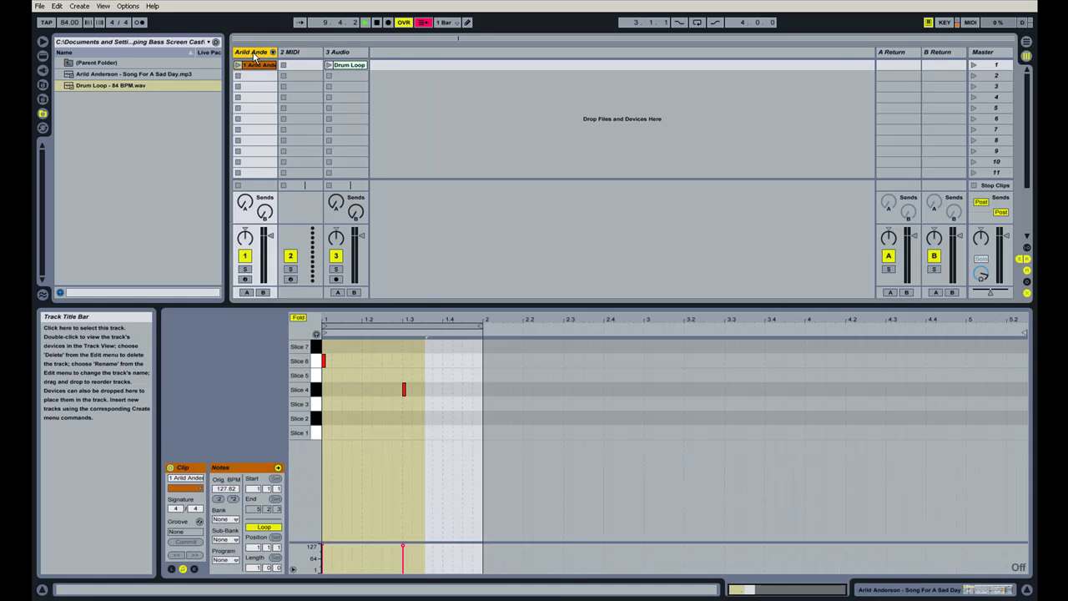
pyautogui.click(299, 53)
pyautogui.press('Delete')
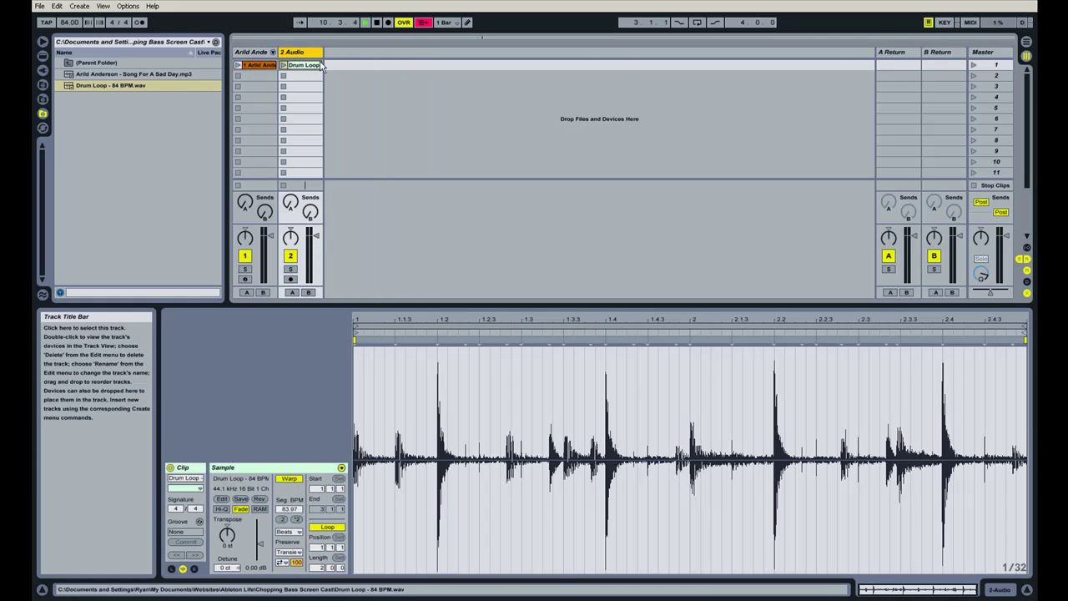